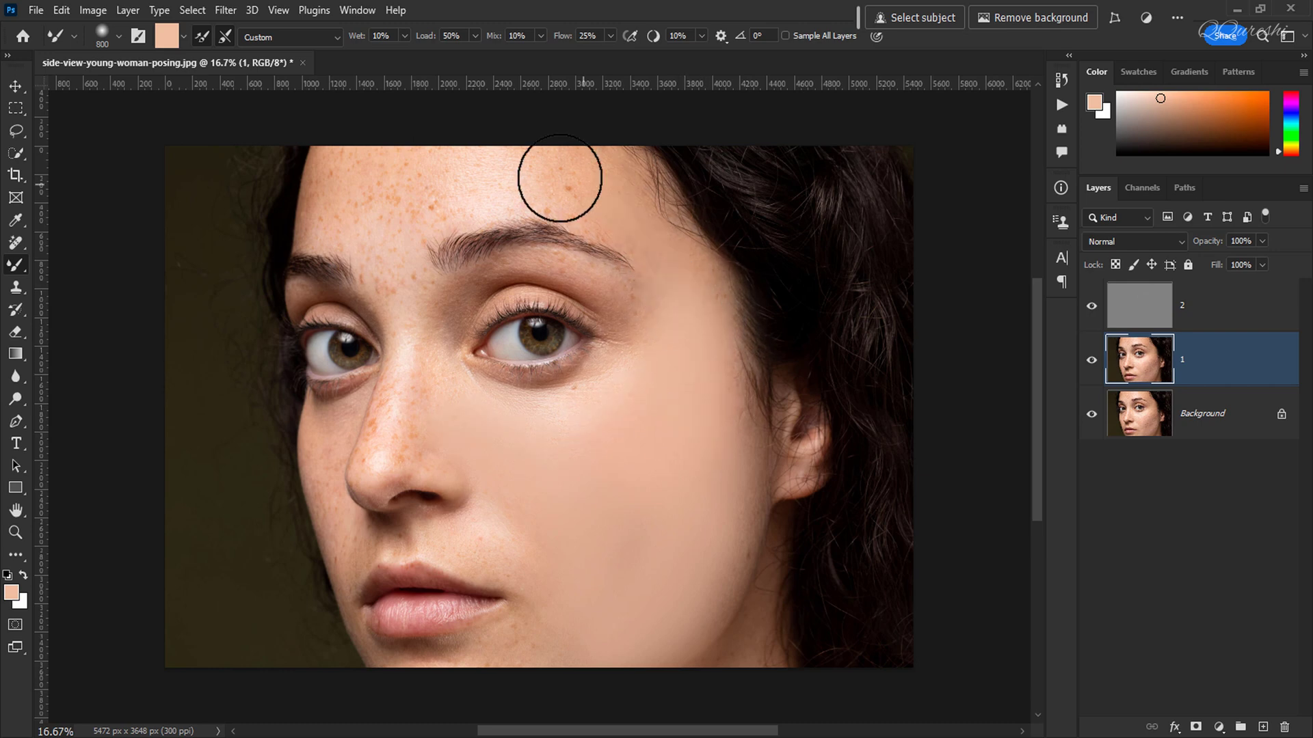
Step: Smooth the freckled skin on the face on layer 1 with the Mixer Brush, reducing the brush size to 600 for tighter areas
drag(575, 434, 572, 439)
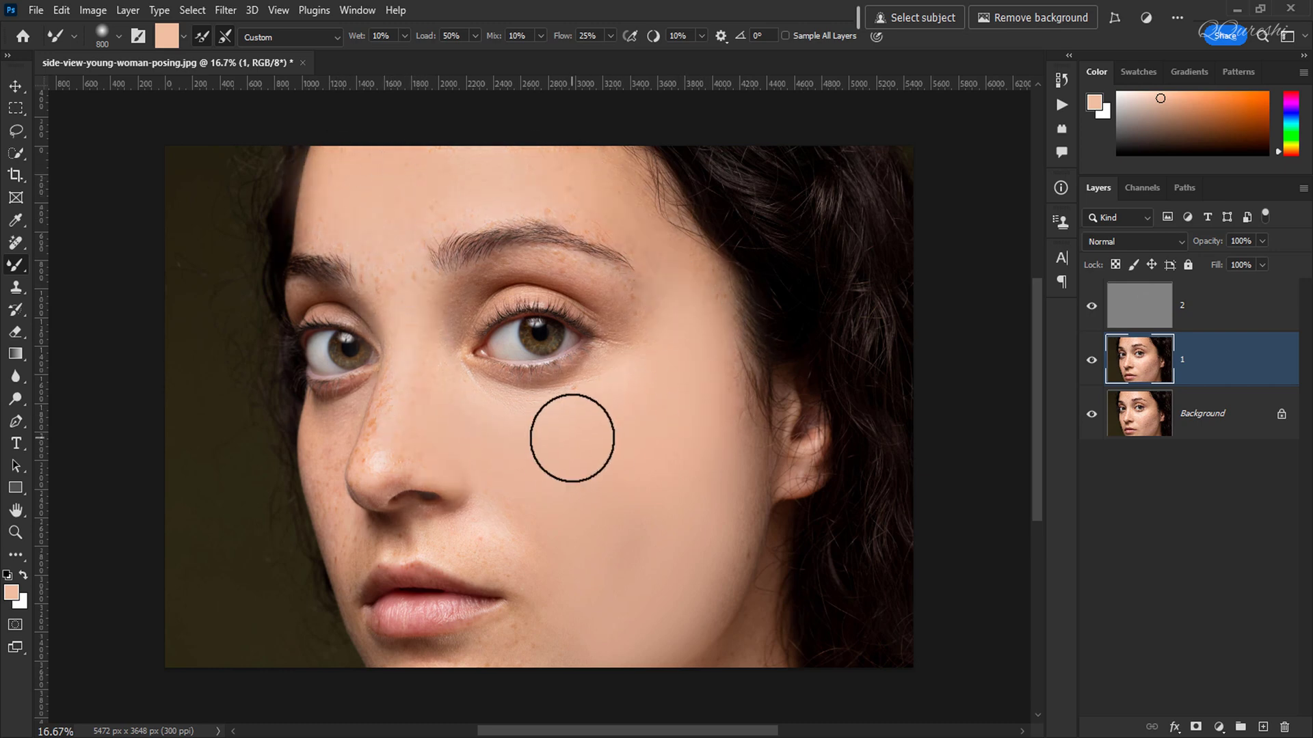
key(bracketleft)
key(bracketleft)
key(bracketleft)
drag(545, 278, 460, 296)
drag(460, 296, 490, 291)
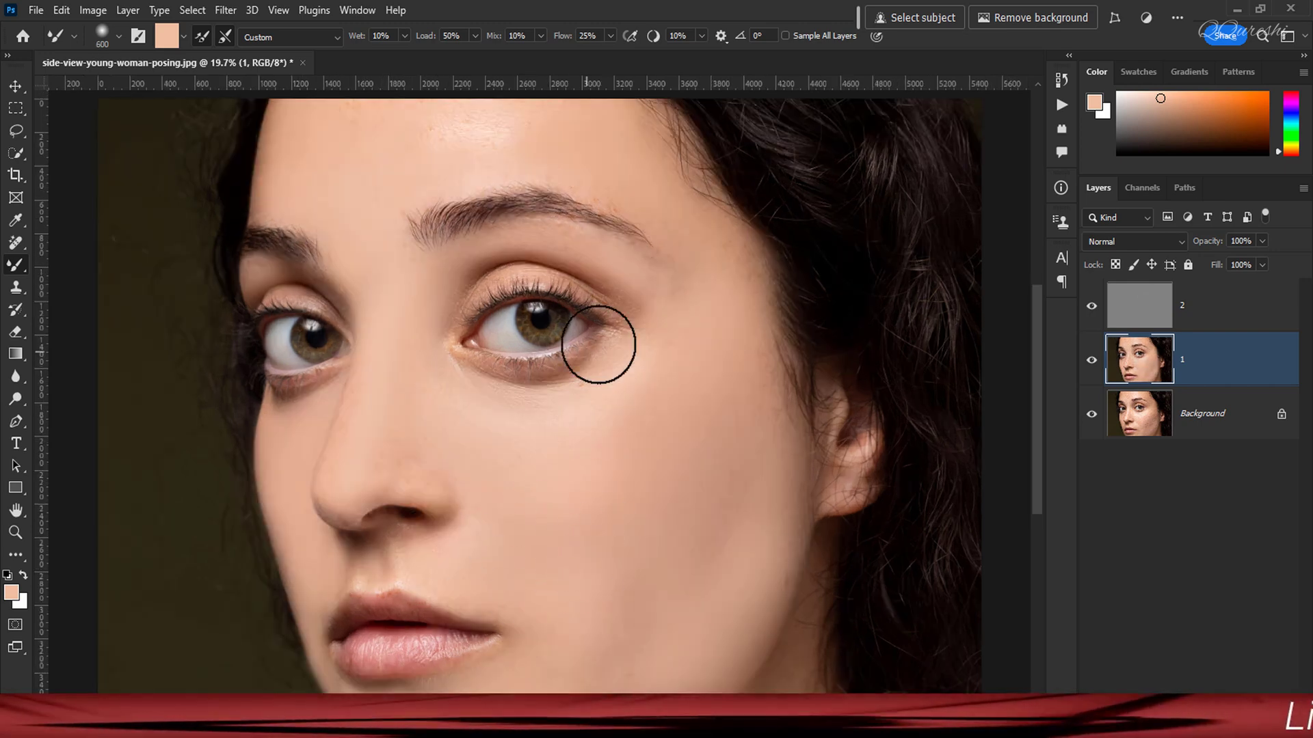
Step: Compare the retouched portrait with the Background layer alone, and lower layer 1's opacity to 85%
alt+click(1092, 413)
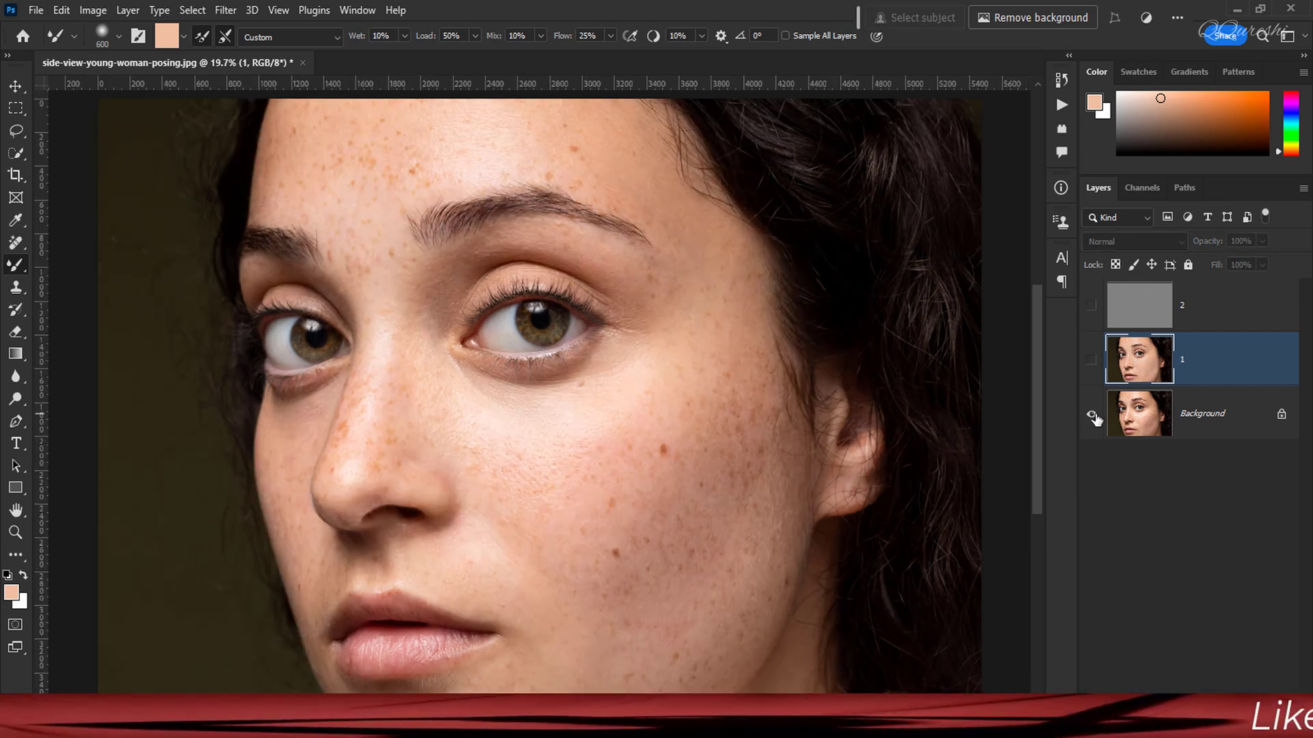
alt+click(1091, 414)
click(1262, 242)
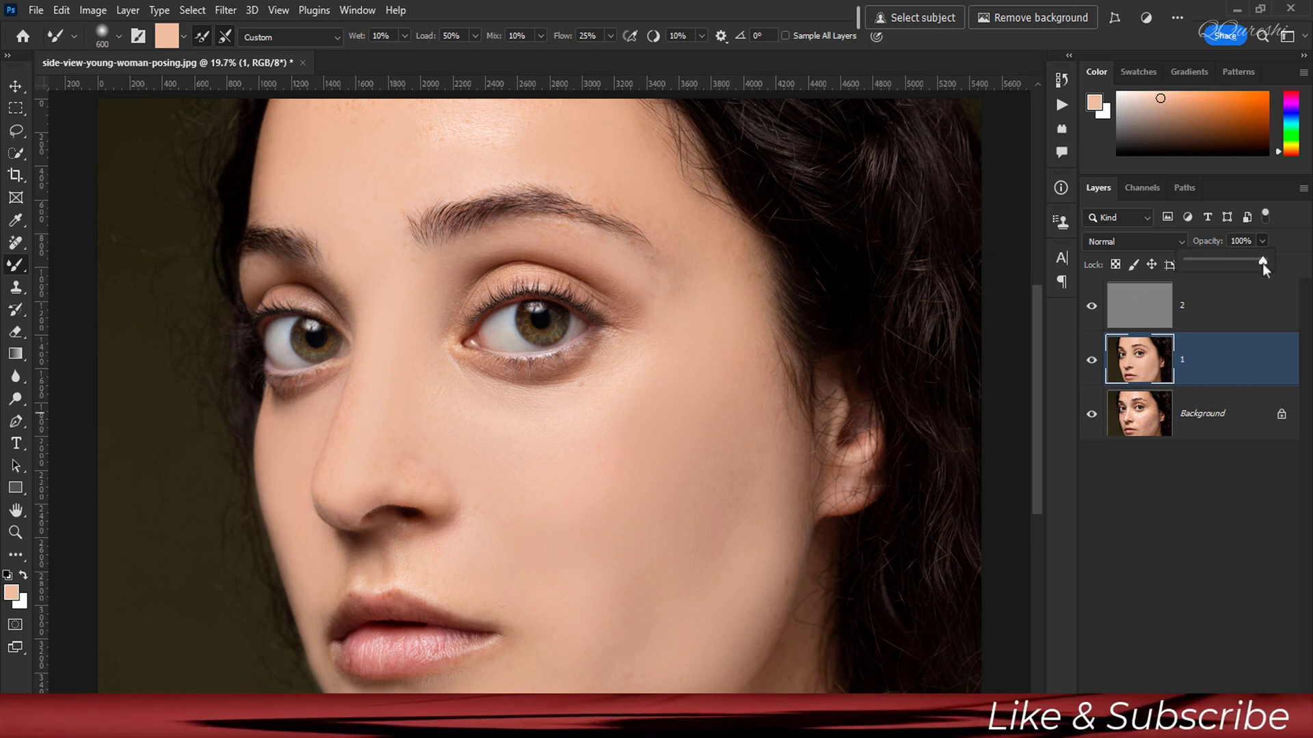
drag(1262, 264, 1250, 264)
Step: Duplicate layer 1 and set the copy to Soft Light blending at 25% opacity
click(1220, 368)
key(ctrl+j)
click(1152, 241)
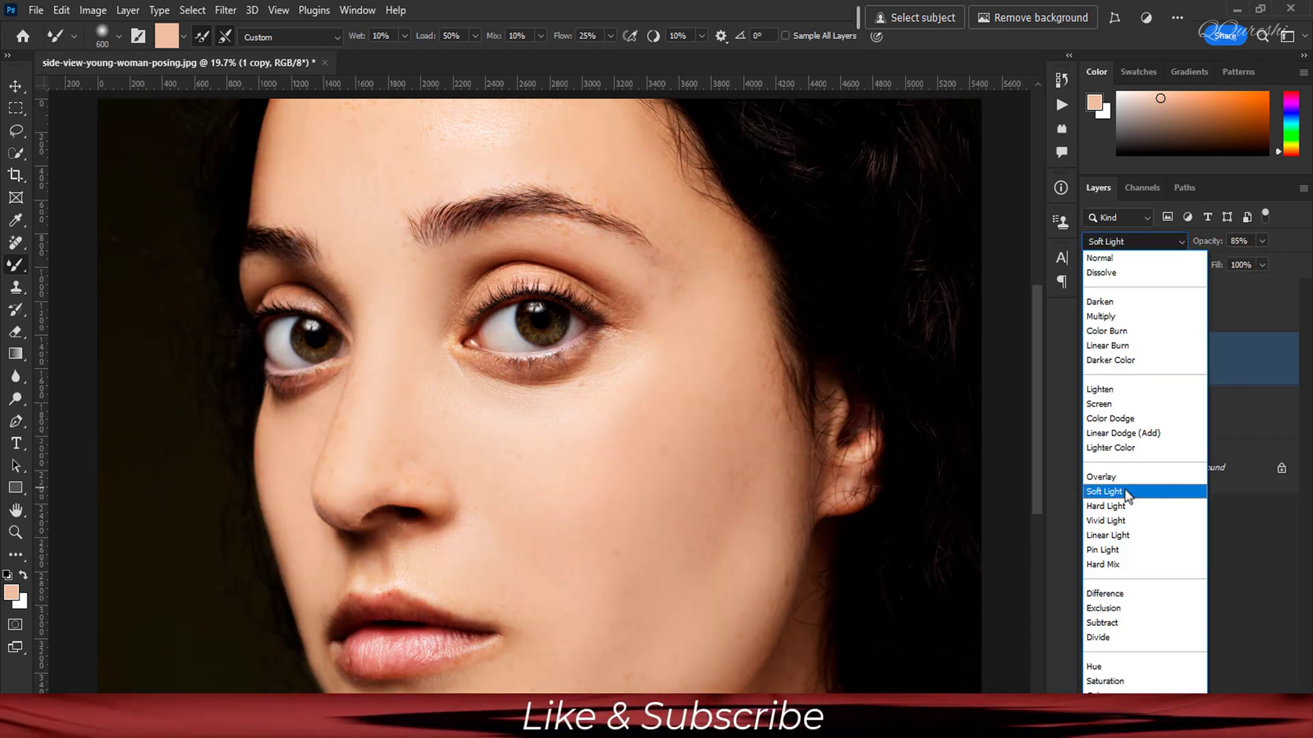
click(1127, 494)
click(1262, 242)
double_click(1239, 242)
text(25)
key(Return)
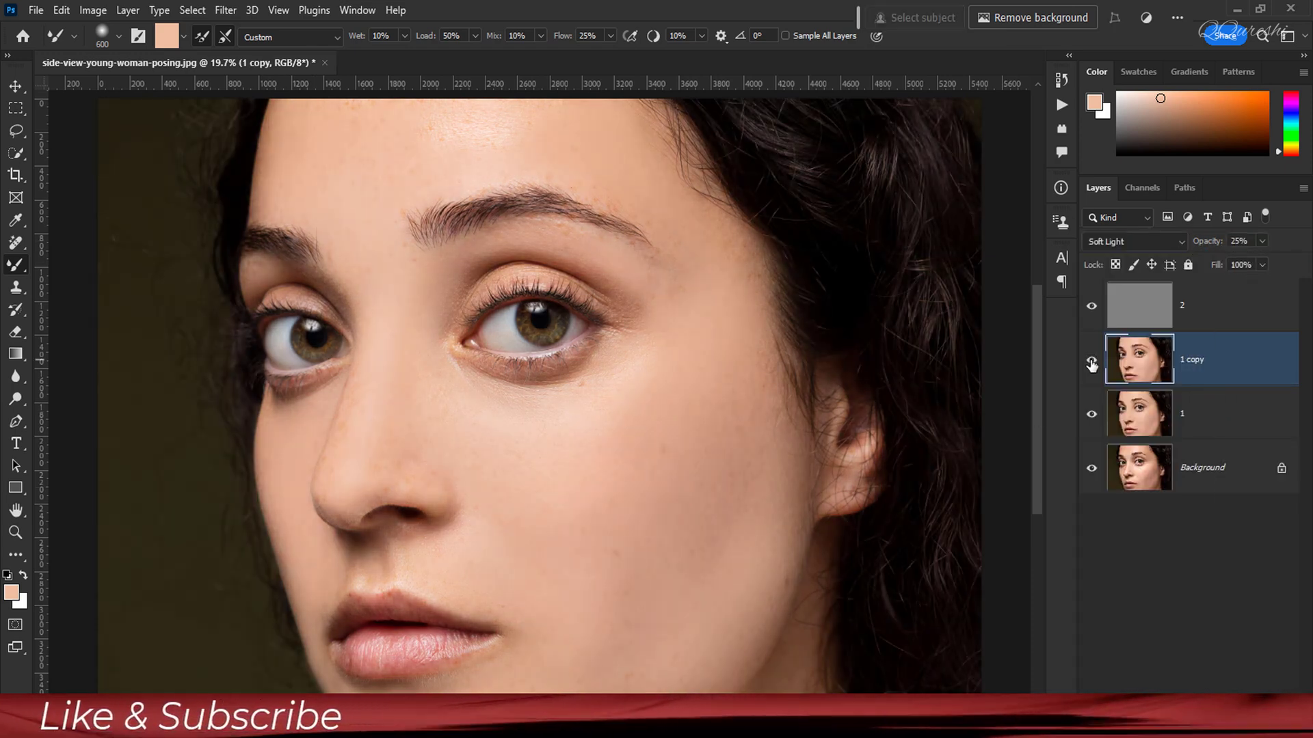
Step: Inspect layer 2's skin texture around the eye at 100% zoom, and compare the retouched portrait with the original Background
click(1154, 301)
key(ctrl+1)
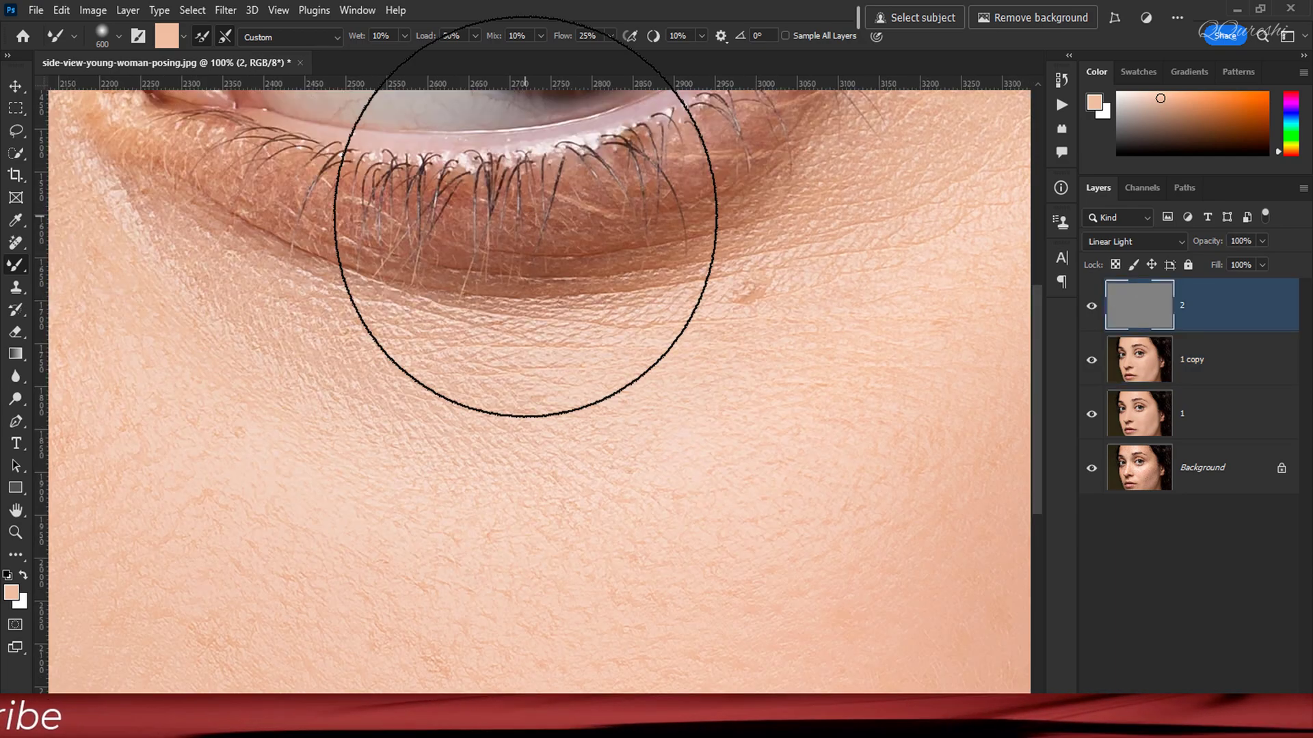
scroll(1019, 381, up, 3)
click(1092, 307)
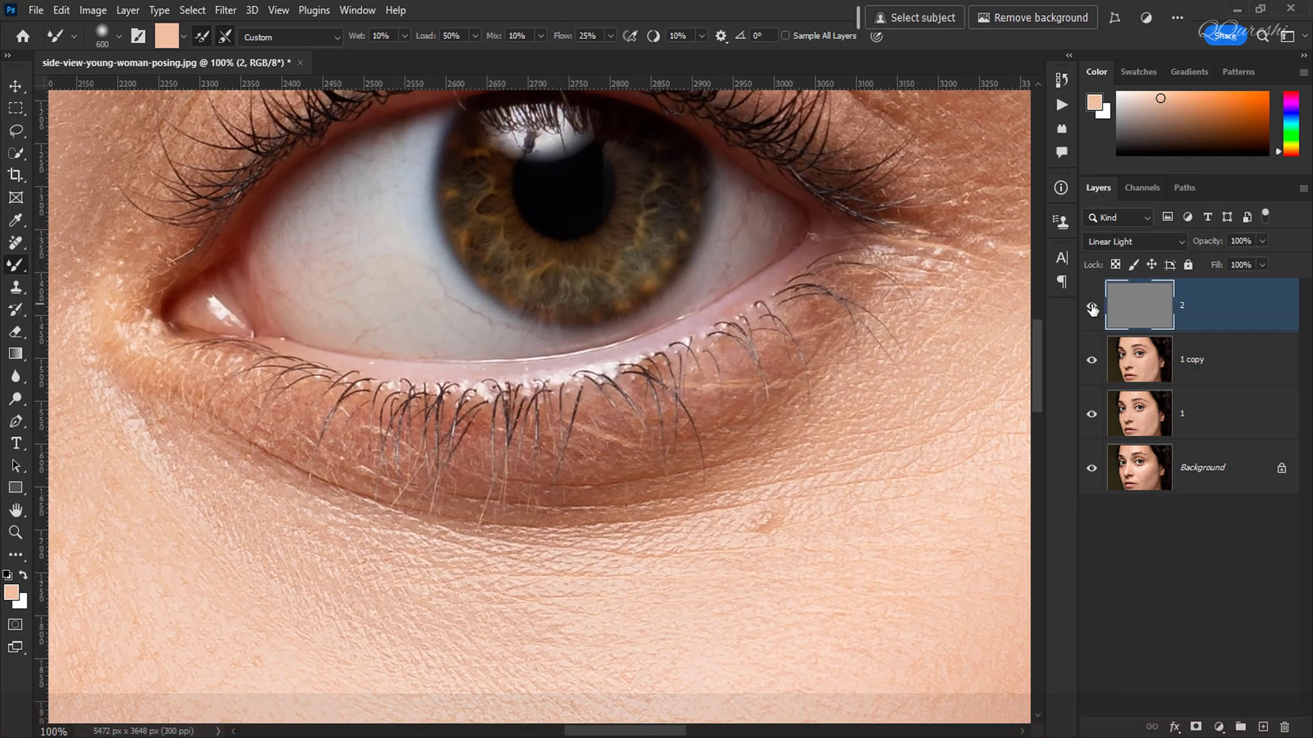
click(1093, 308)
drag(806, 250, 369, 288)
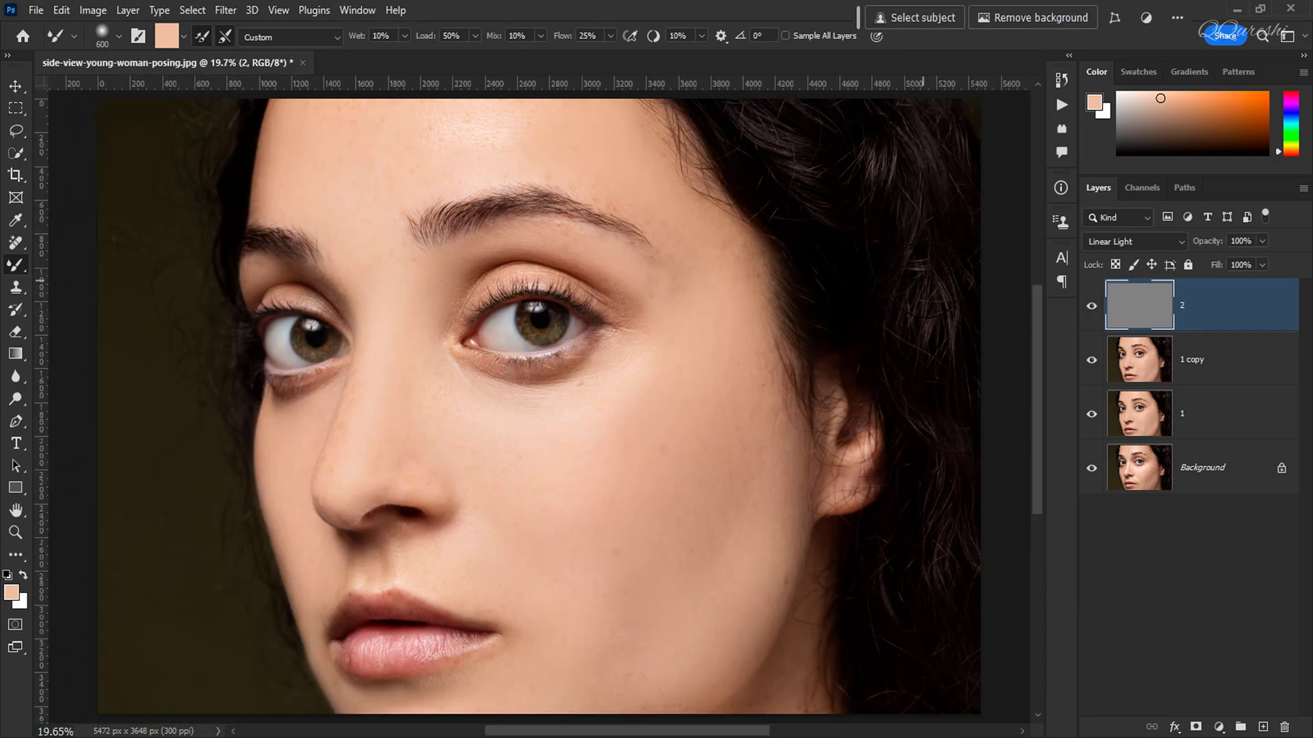
alt+click(1092, 469)
alt+click(1092, 469)
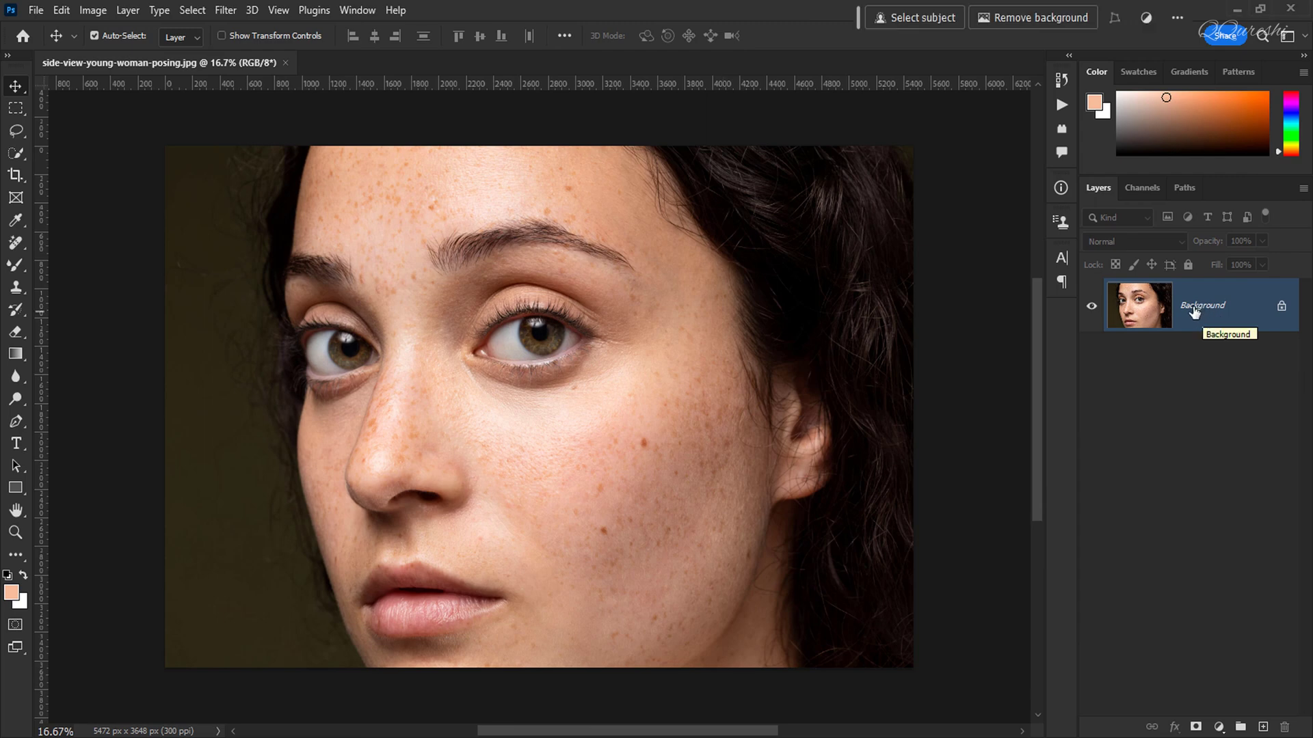
Step: Duplicate the Background layer of the original portrait twice
key(ctrl)
key(ctrl+j)
key(ctrl+j)
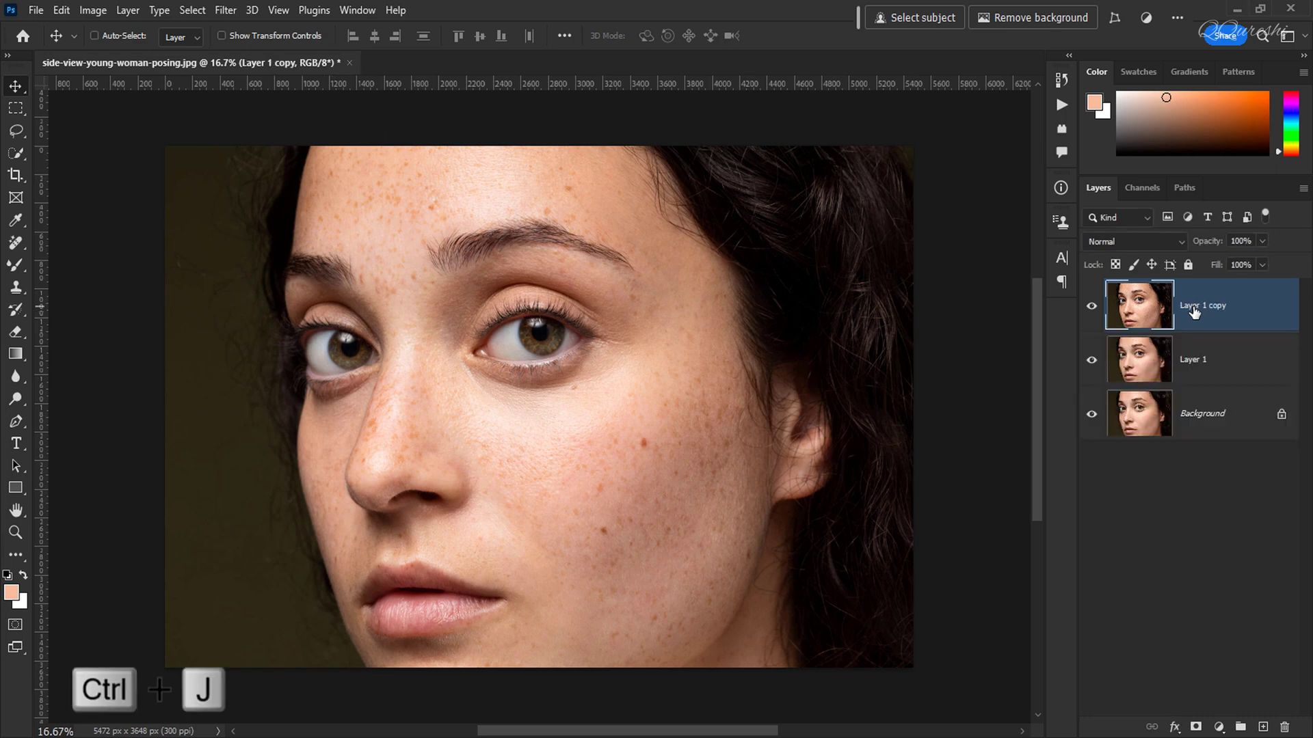
Step: Rename the lower duplicate layer as 1 and the upper duplicate as 2
click(1195, 366)
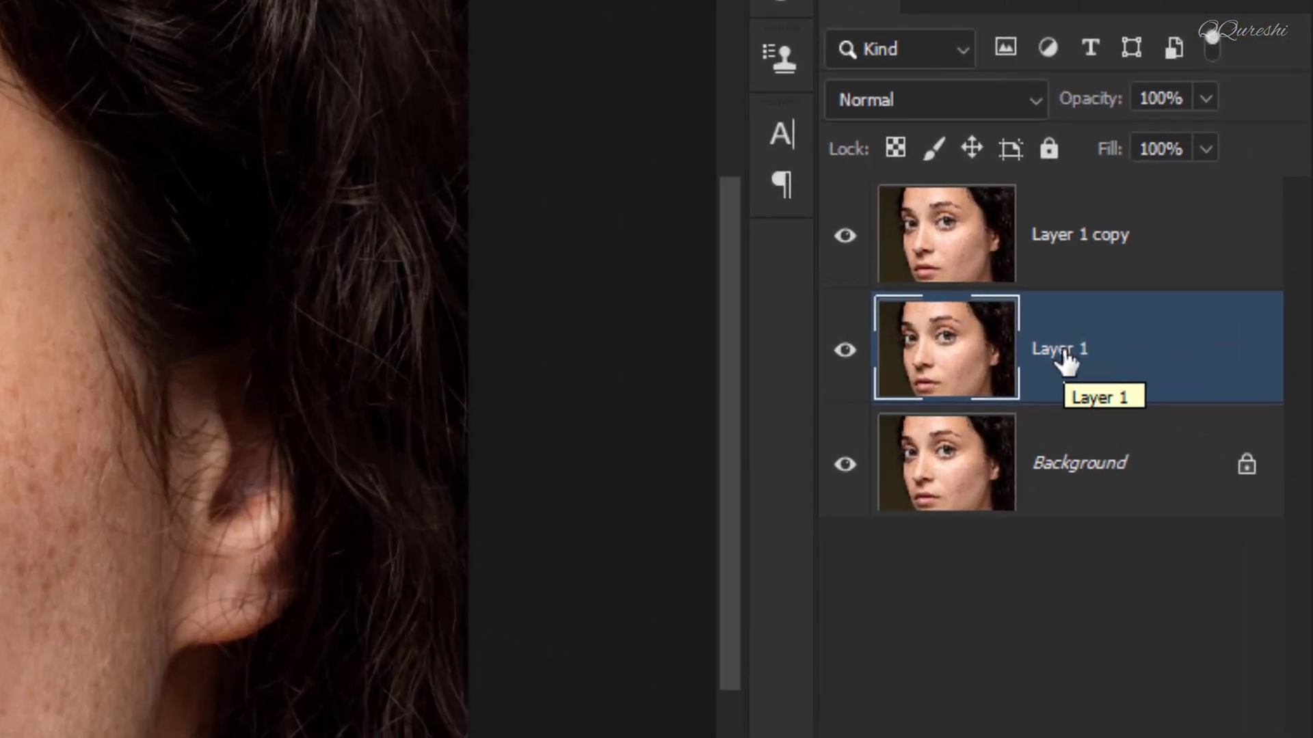
double_click(1066, 360)
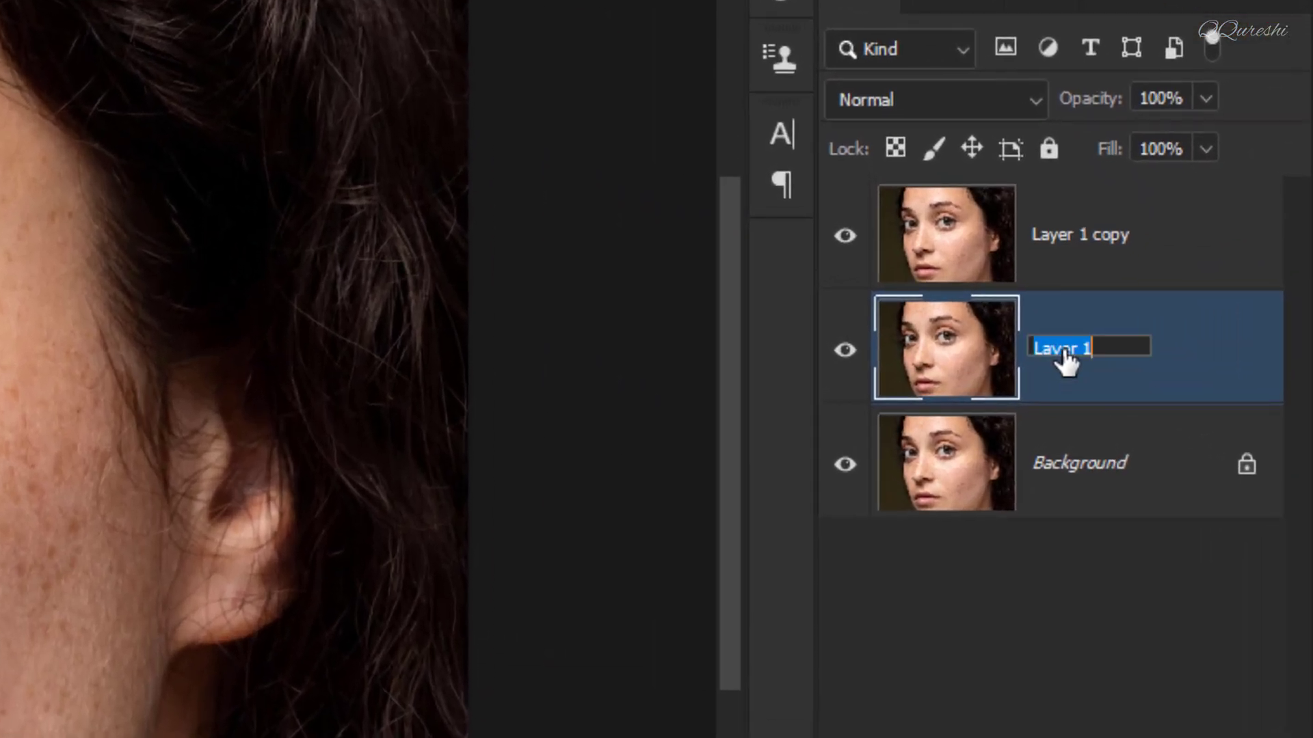
text(1)
click(1079, 235)
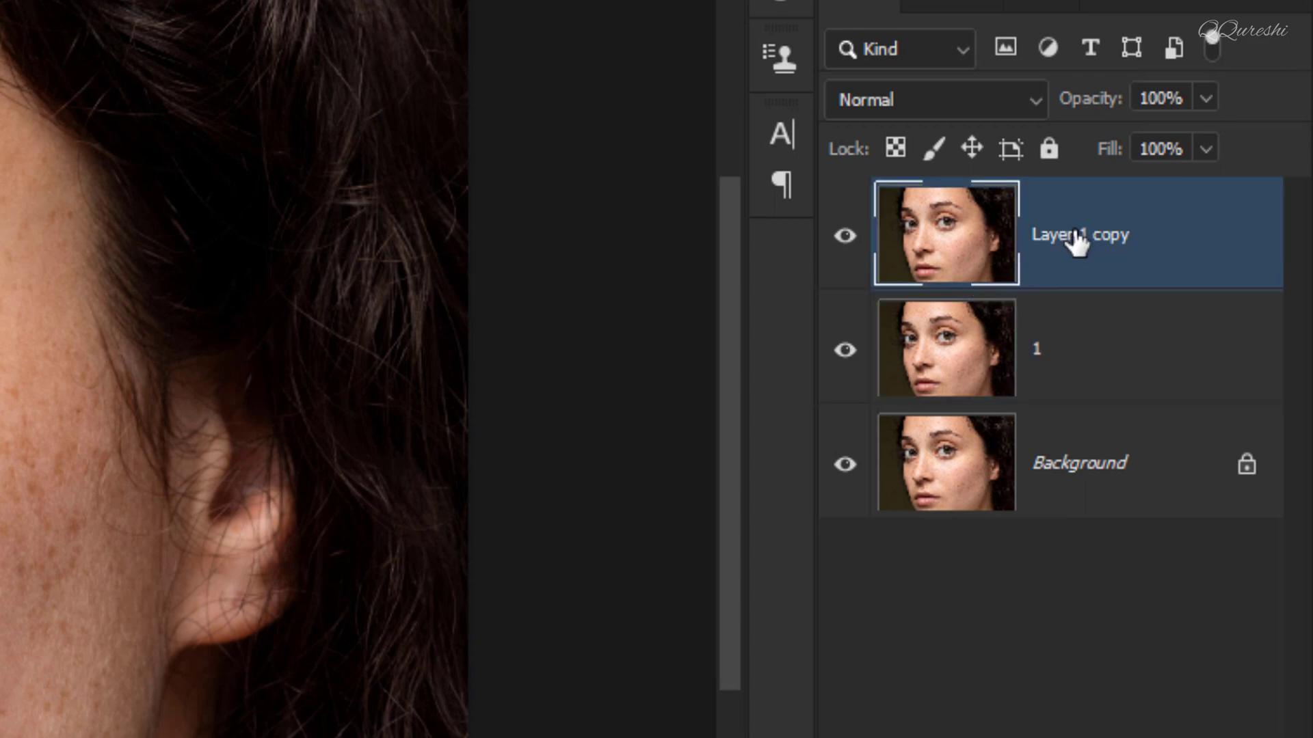
double_click(1078, 235)
text(2)
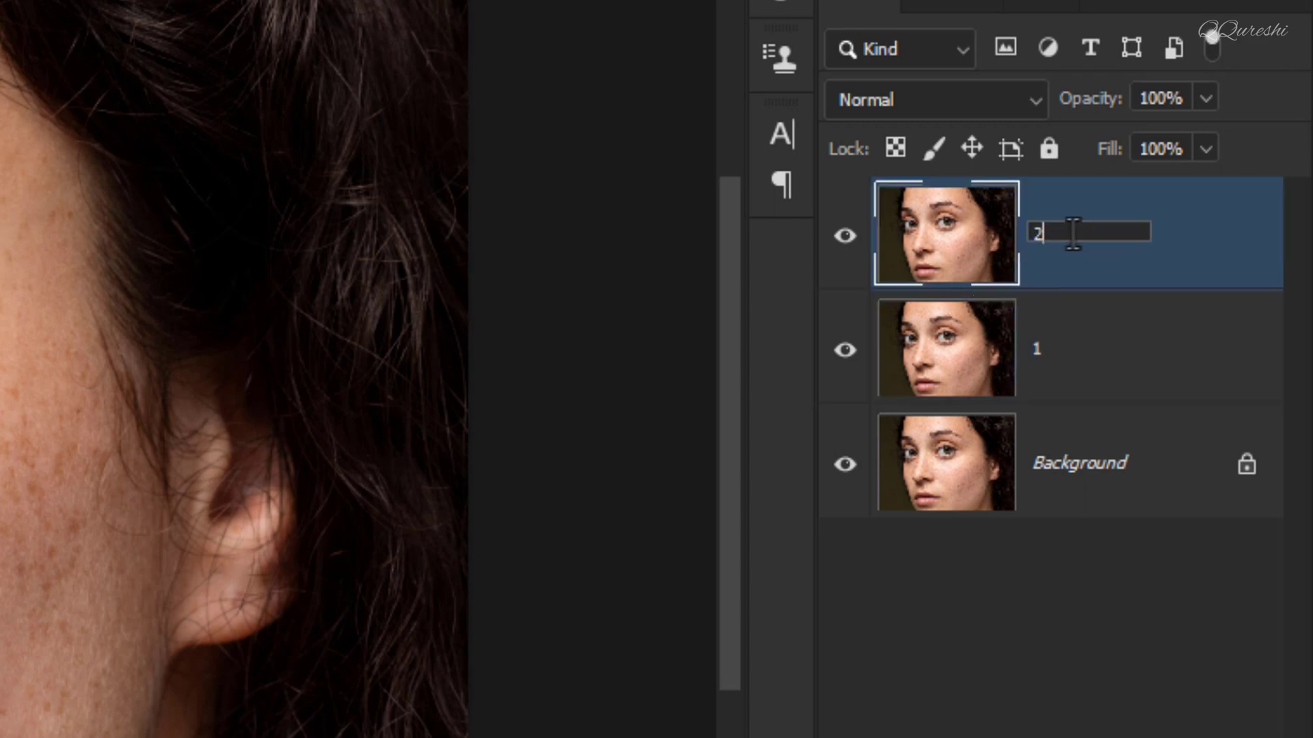
key(Return)
click(1076, 377)
click(1084, 275)
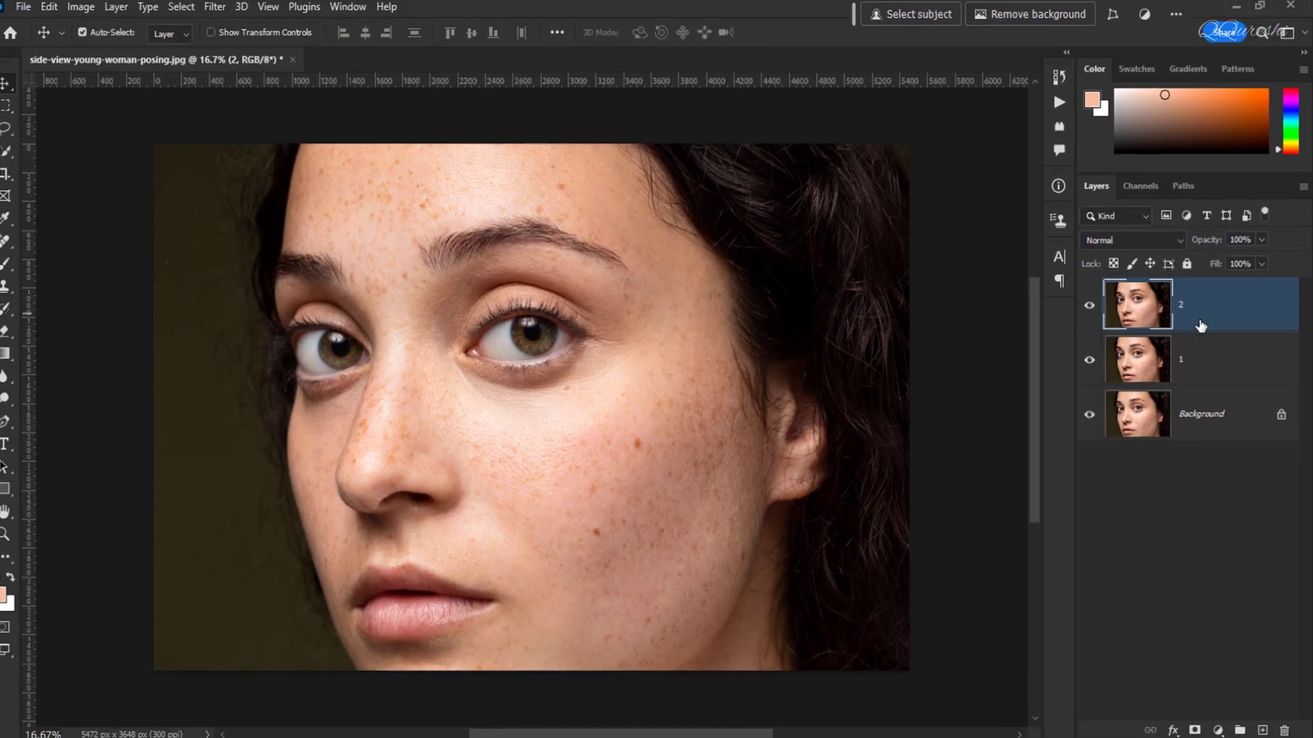
Step: Hide layer 2 and apply a Gaussian Blur with a 1.5-pixel radius to layer 1
click(1089, 307)
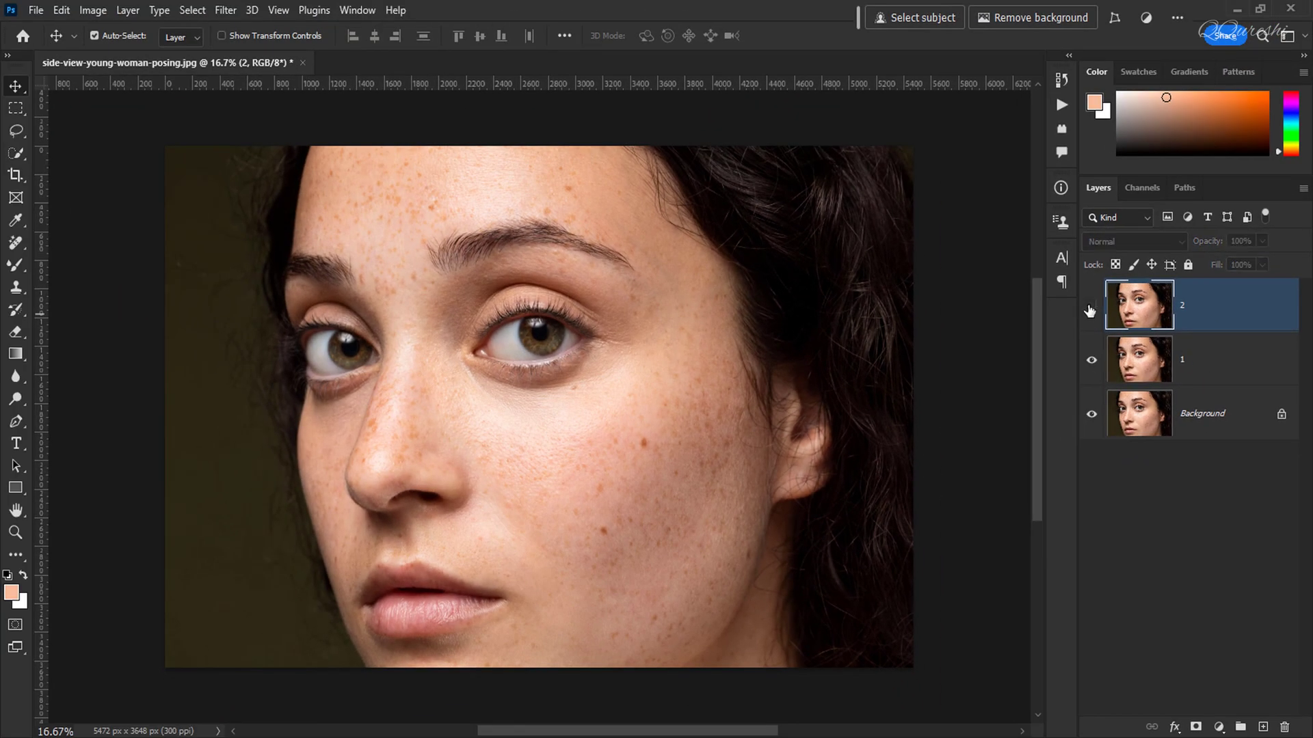
click(1191, 364)
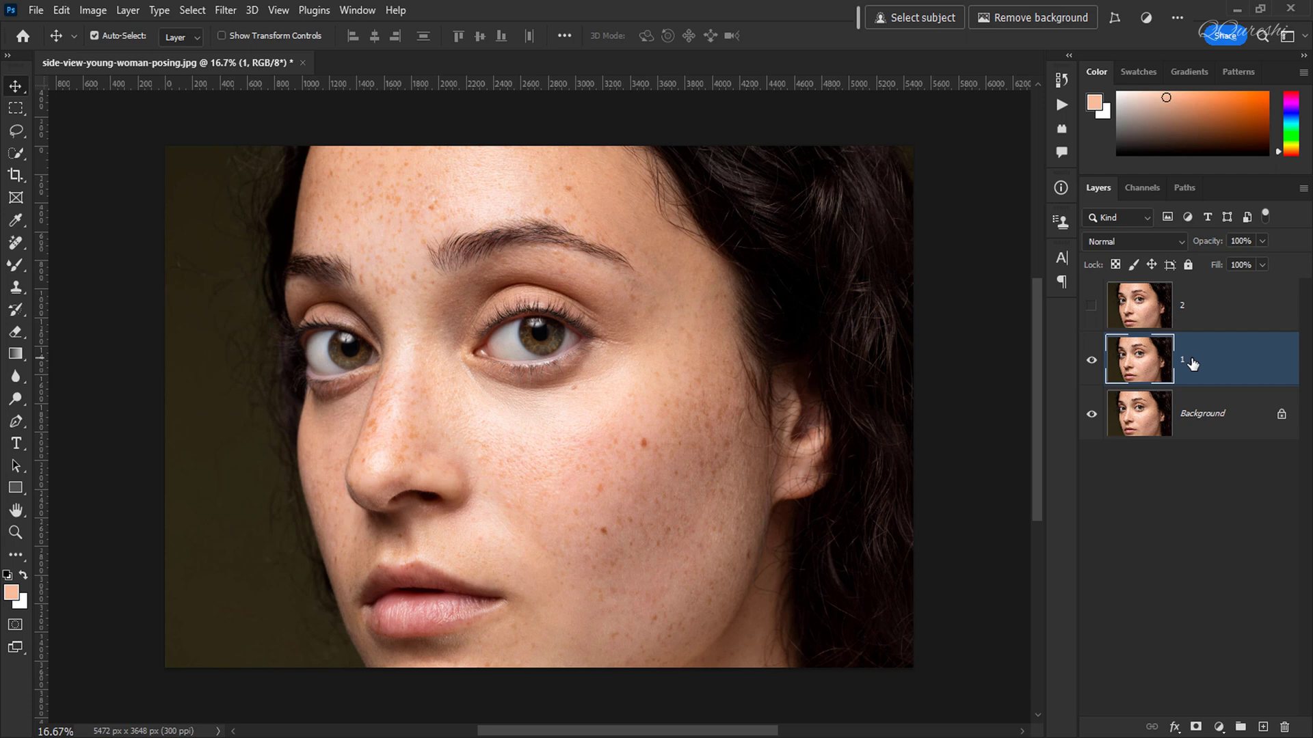
click(228, 13)
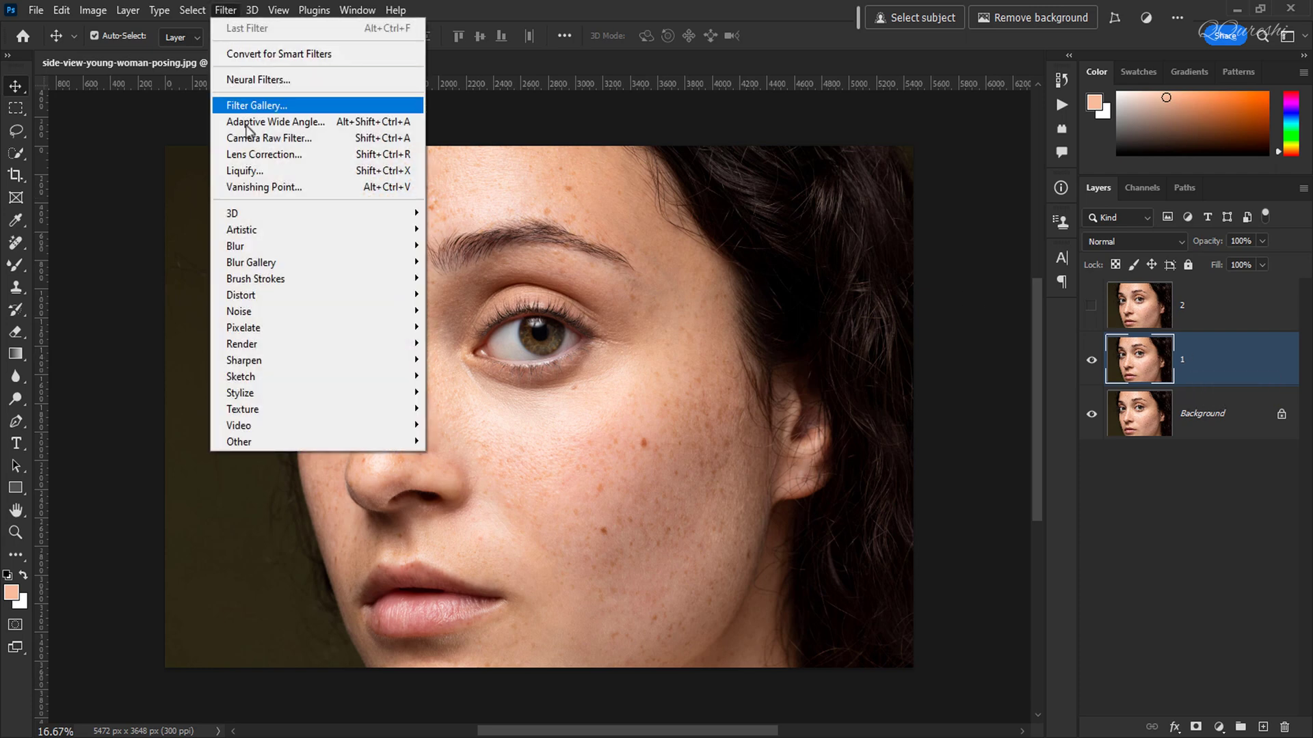
mouse_move(268, 250)
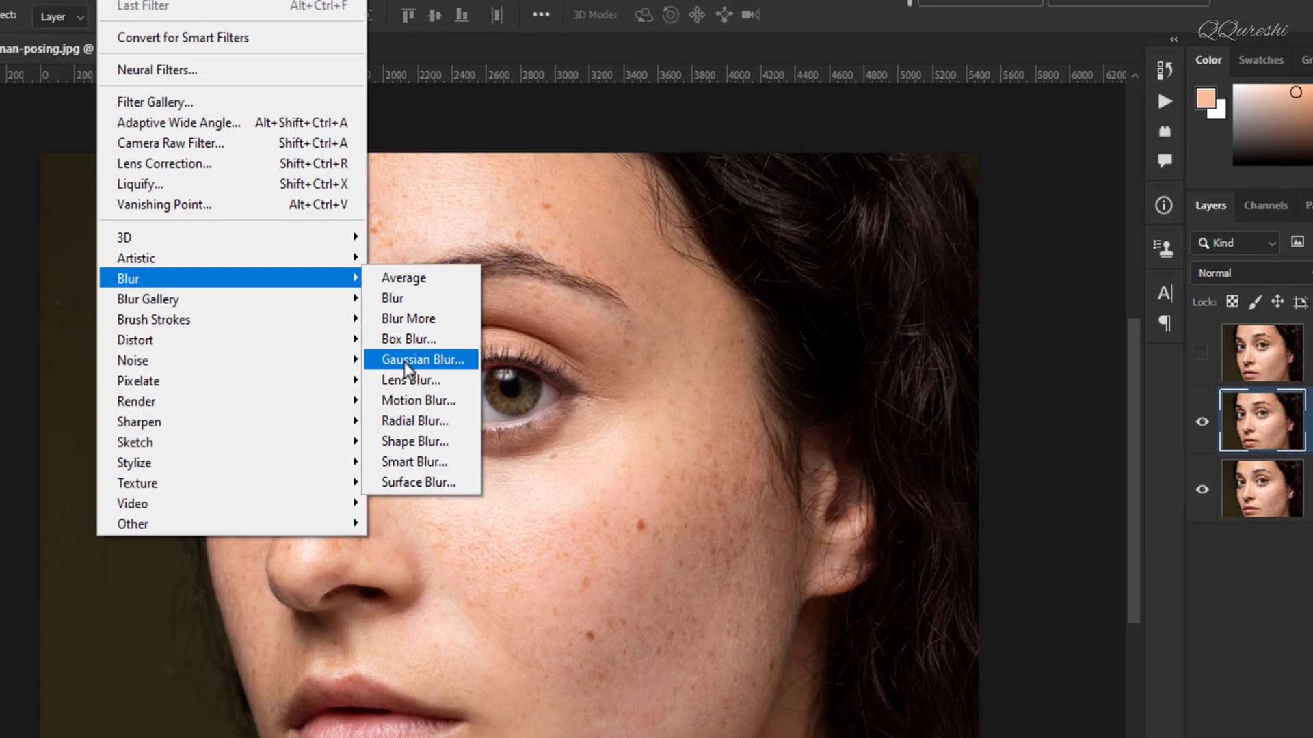
click(456, 311)
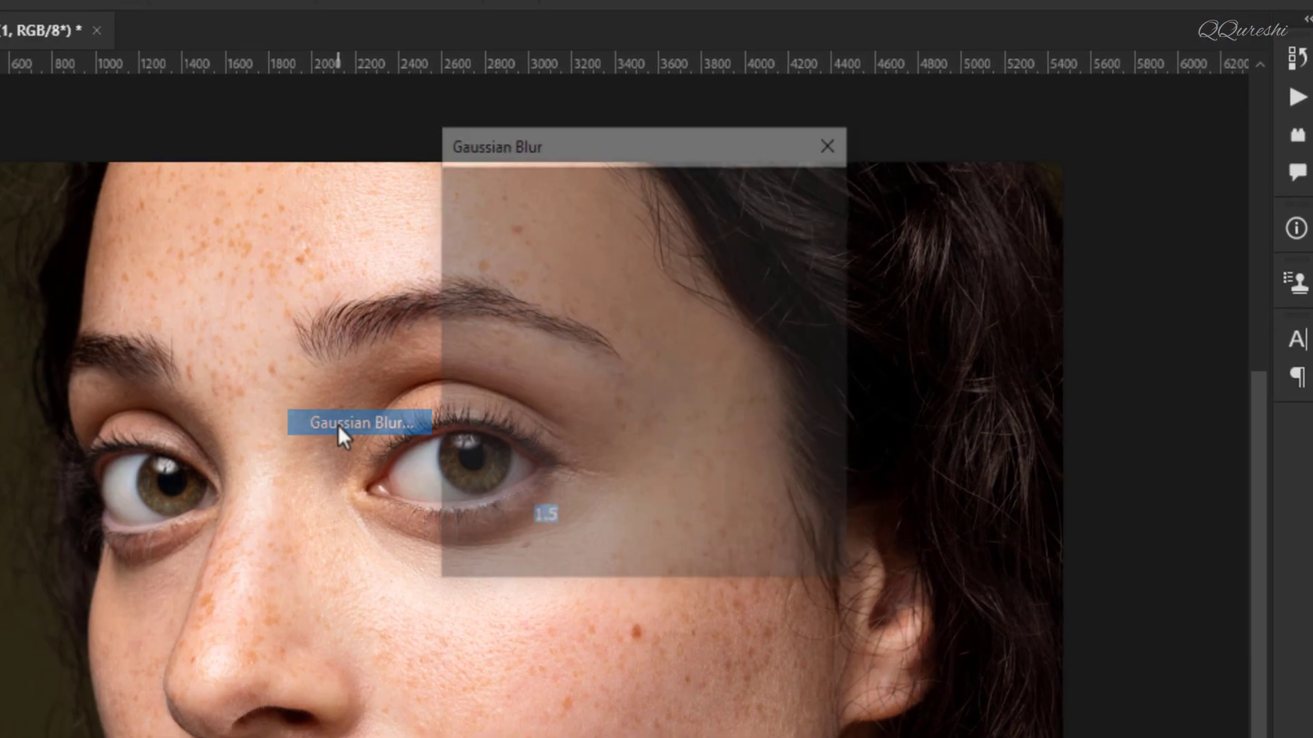
click(565, 520)
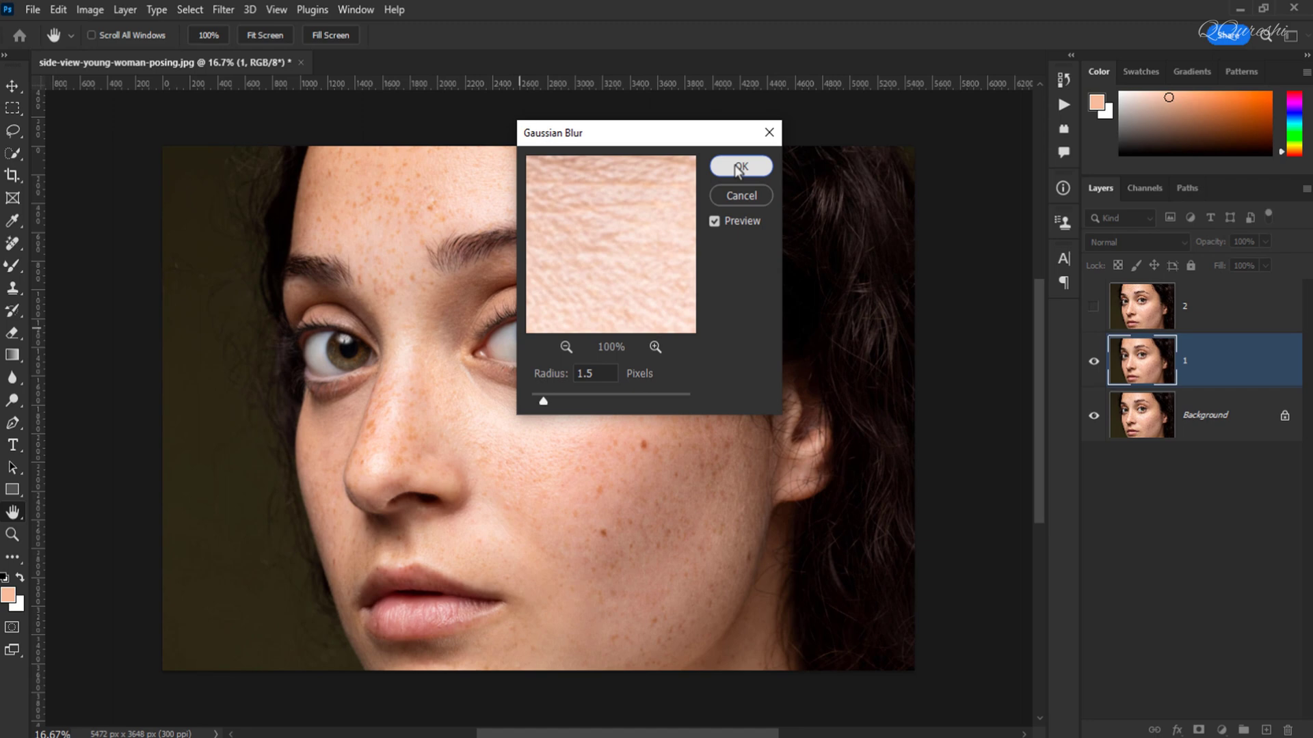
click(763, 184)
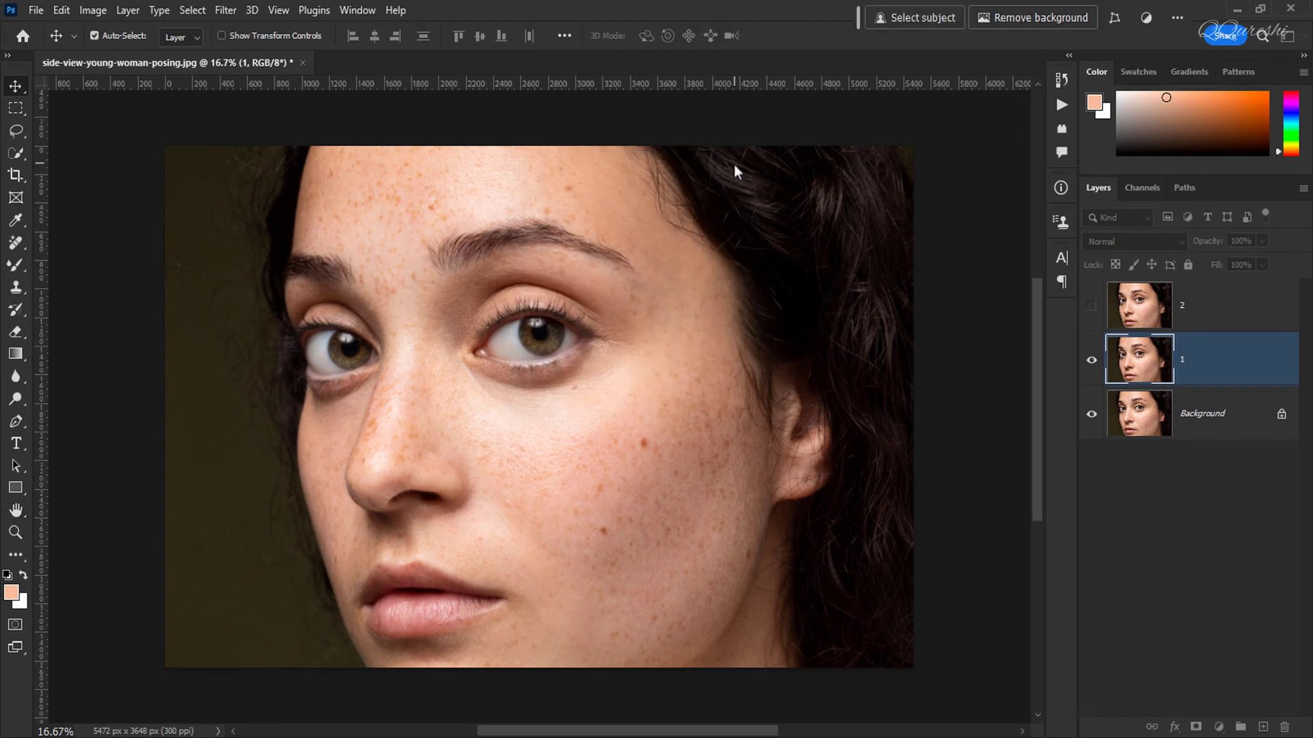
Step: Show layer 2 and use Apply Image on it with layer 1 as source, Subtract blending, scale 2 and offset 128
click(1093, 307)
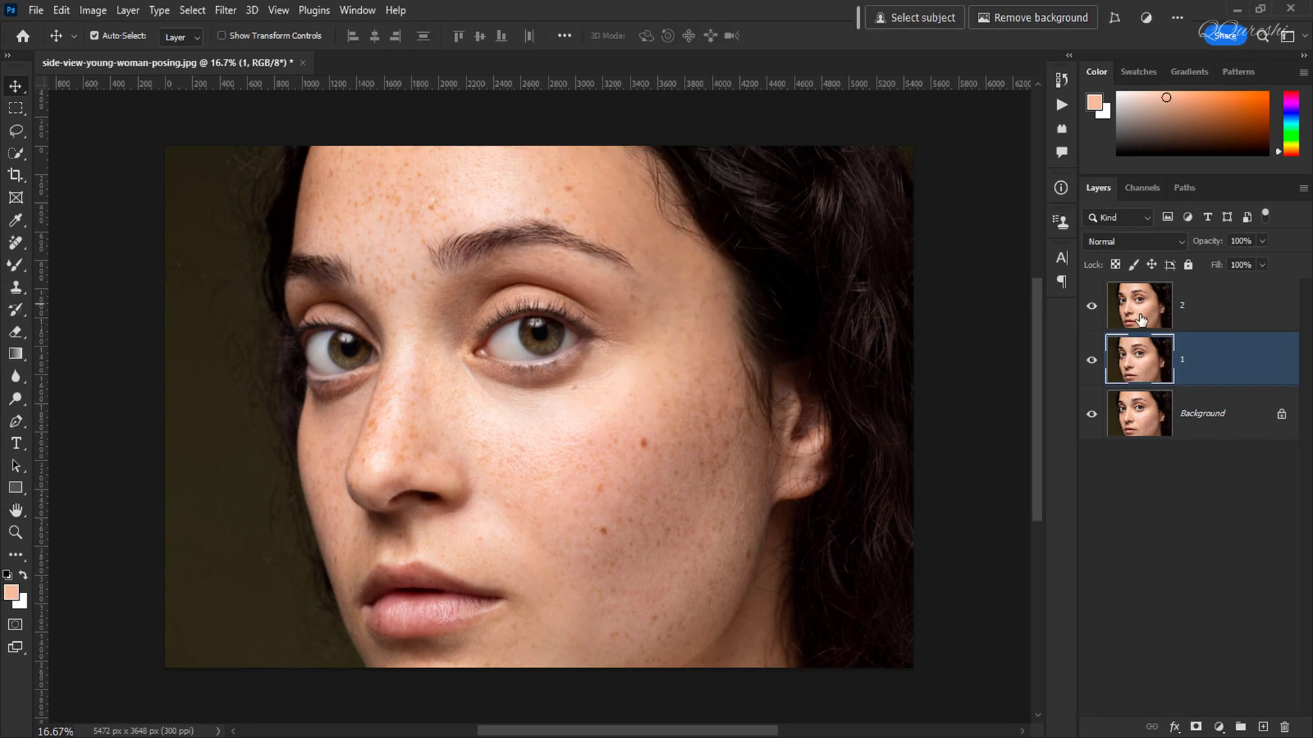
click(1197, 313)
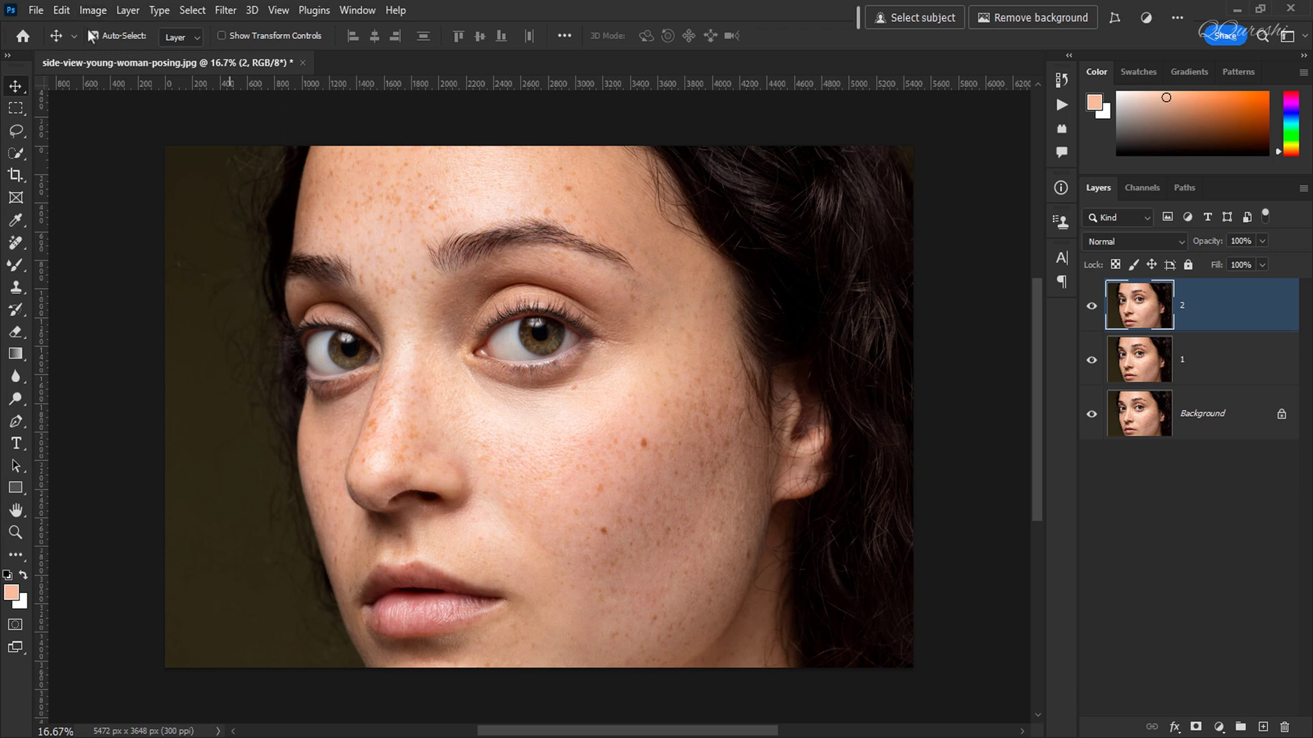
click(92, 12)
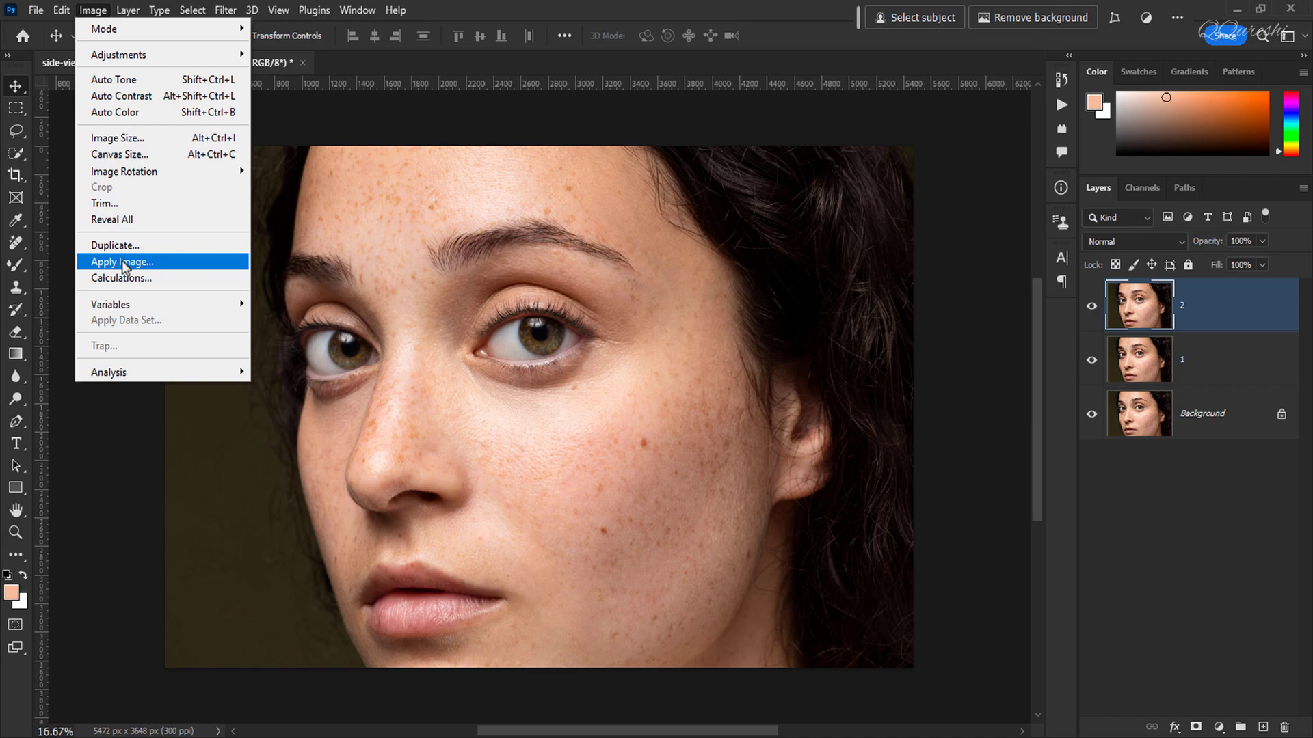
click(162, 265)
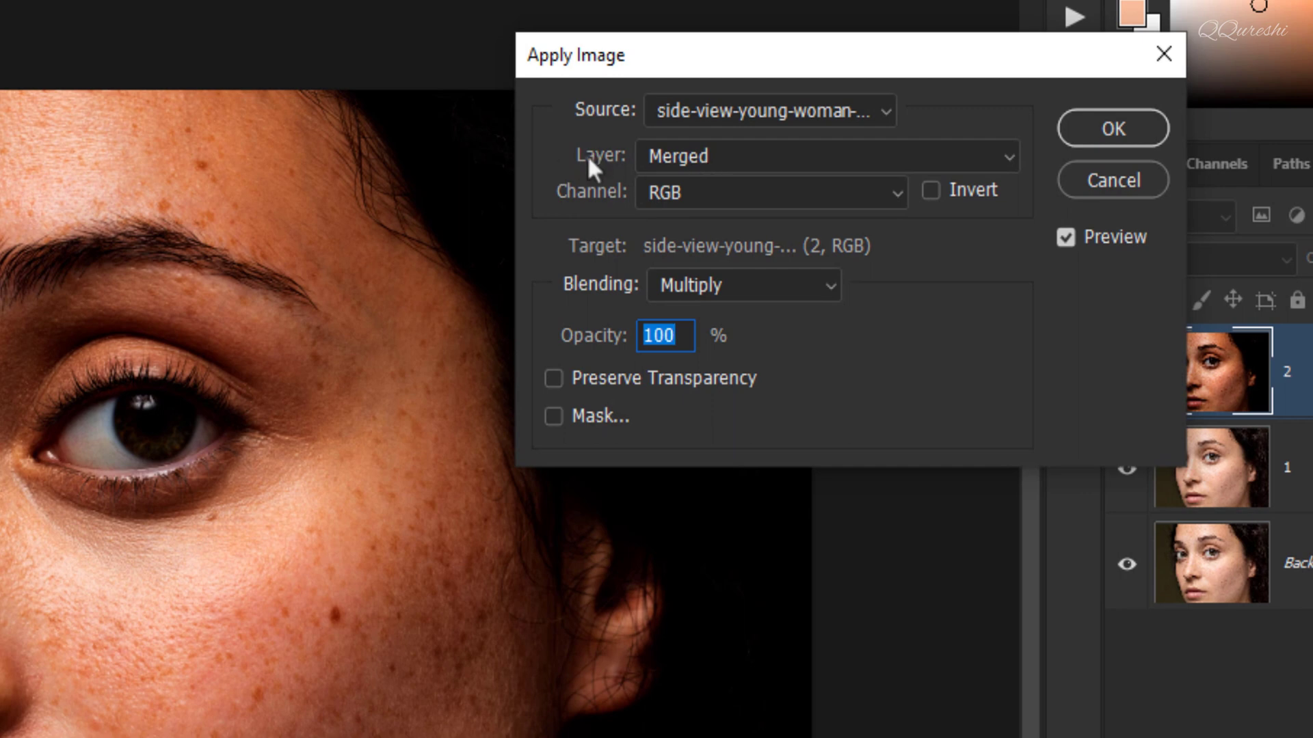
click(713, 159)
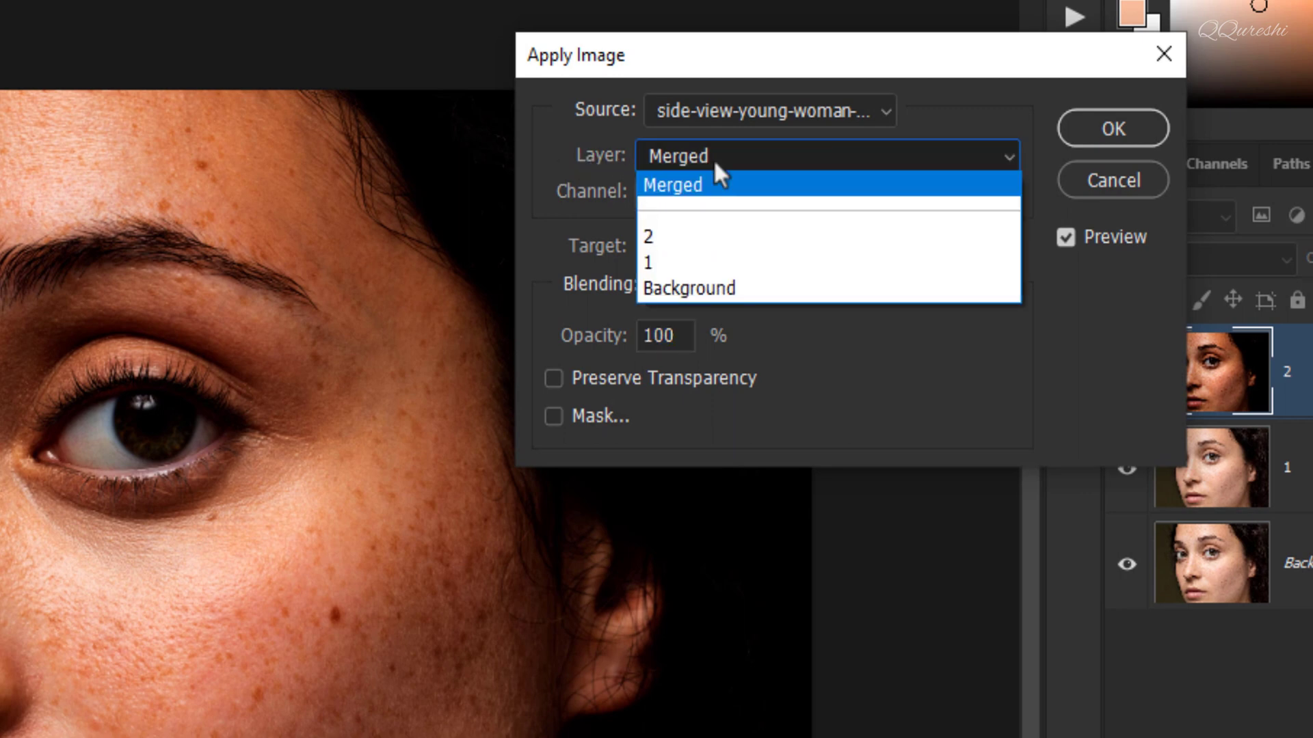
click(696, 263)
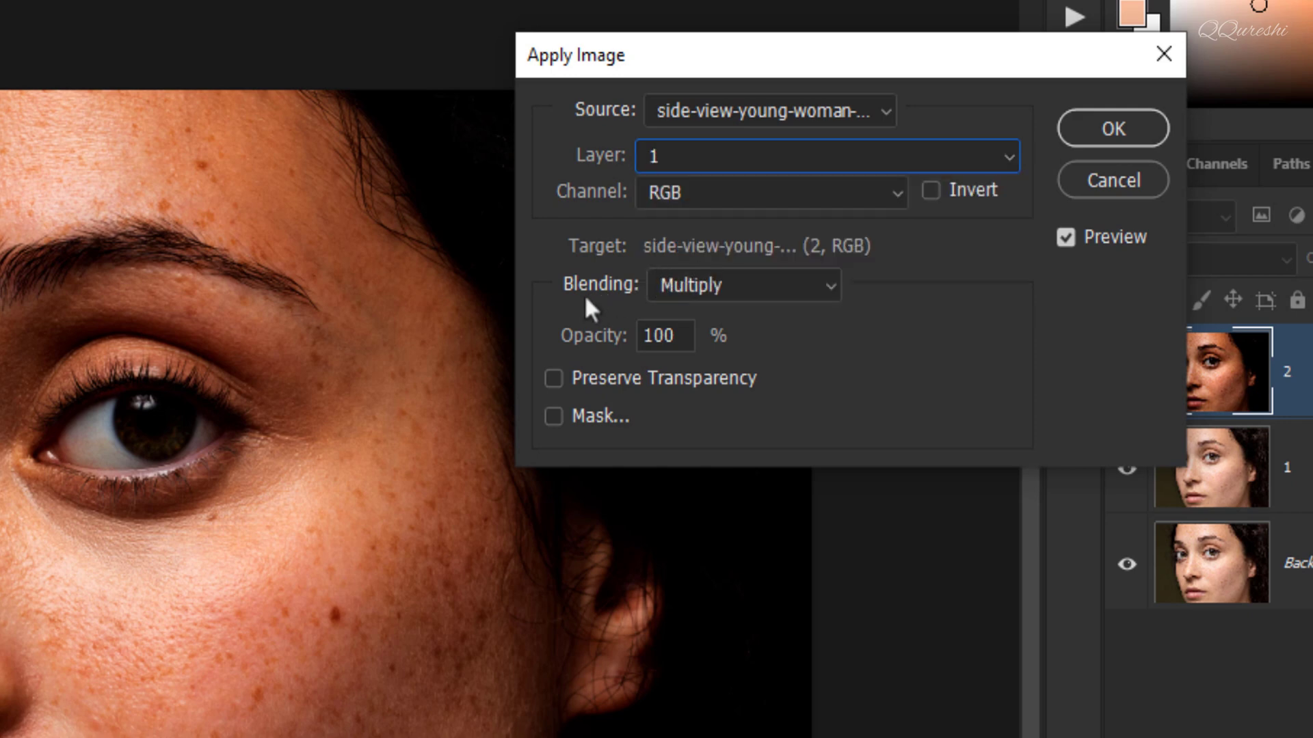
click(729, 284)
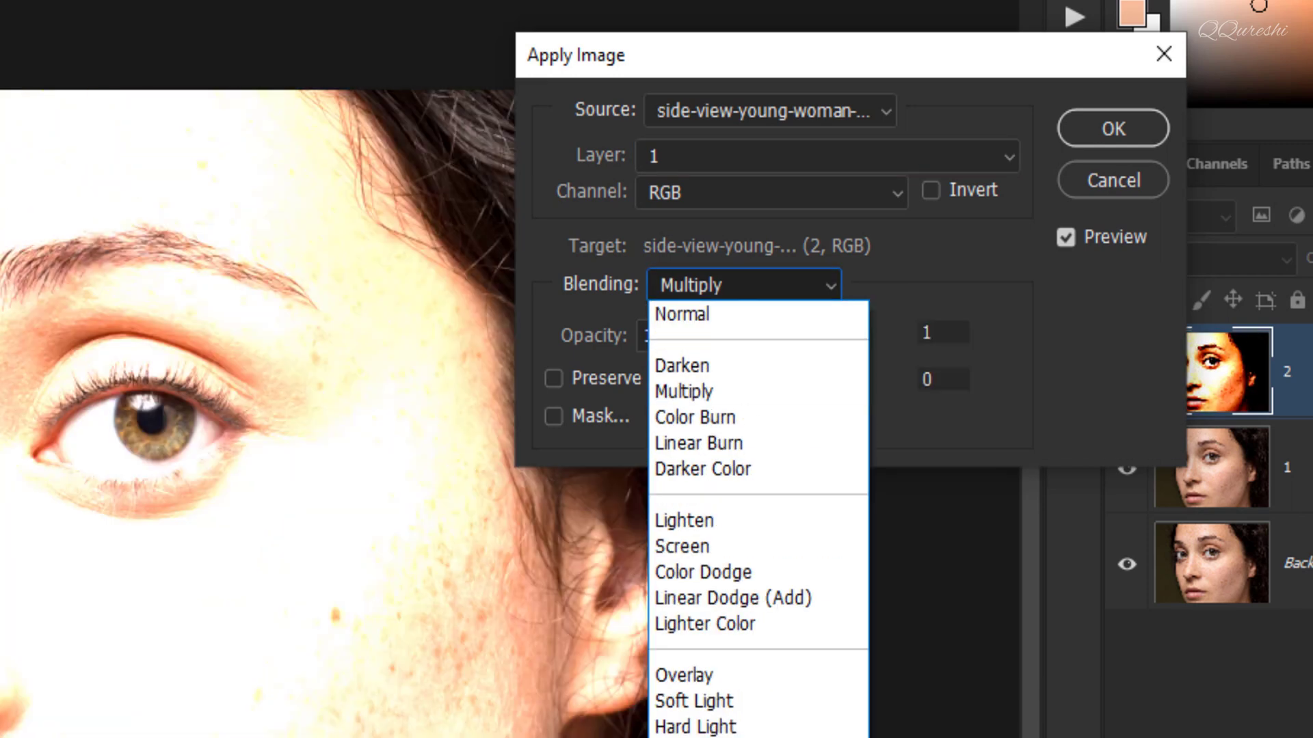
click(705, 737)
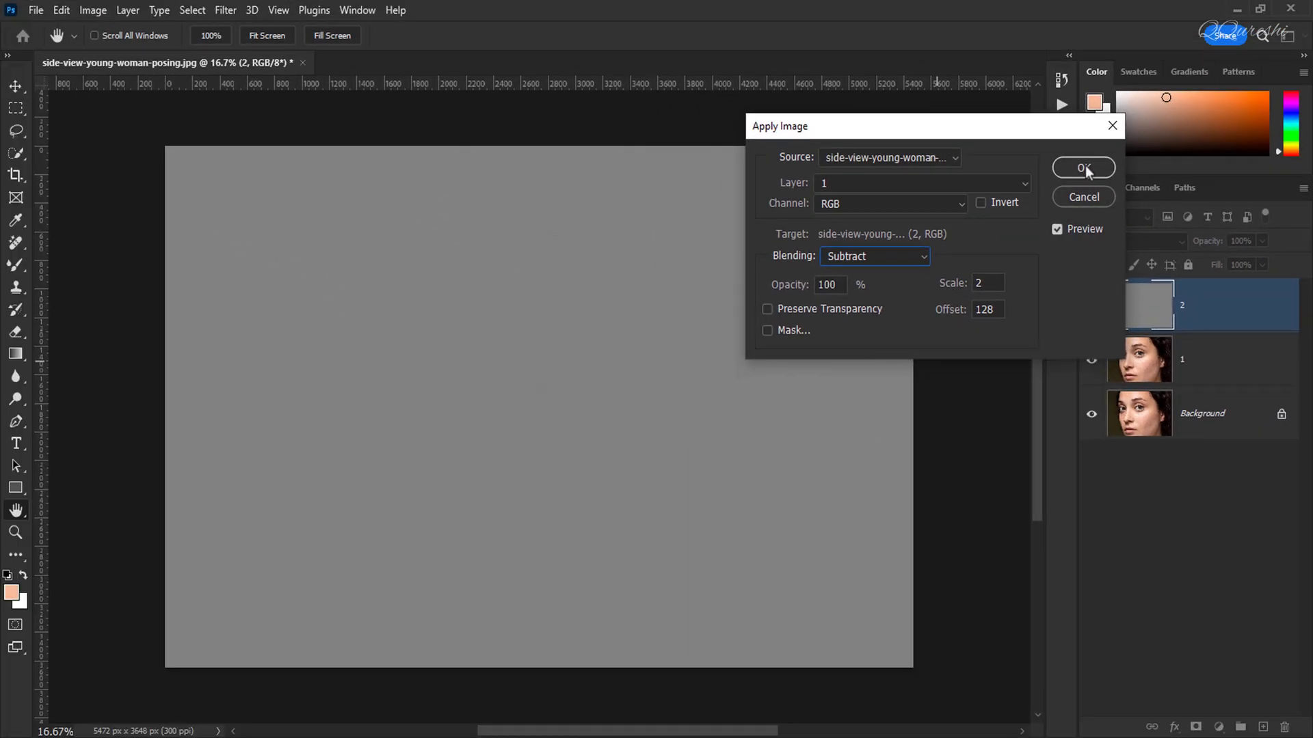
click(1083, 168)
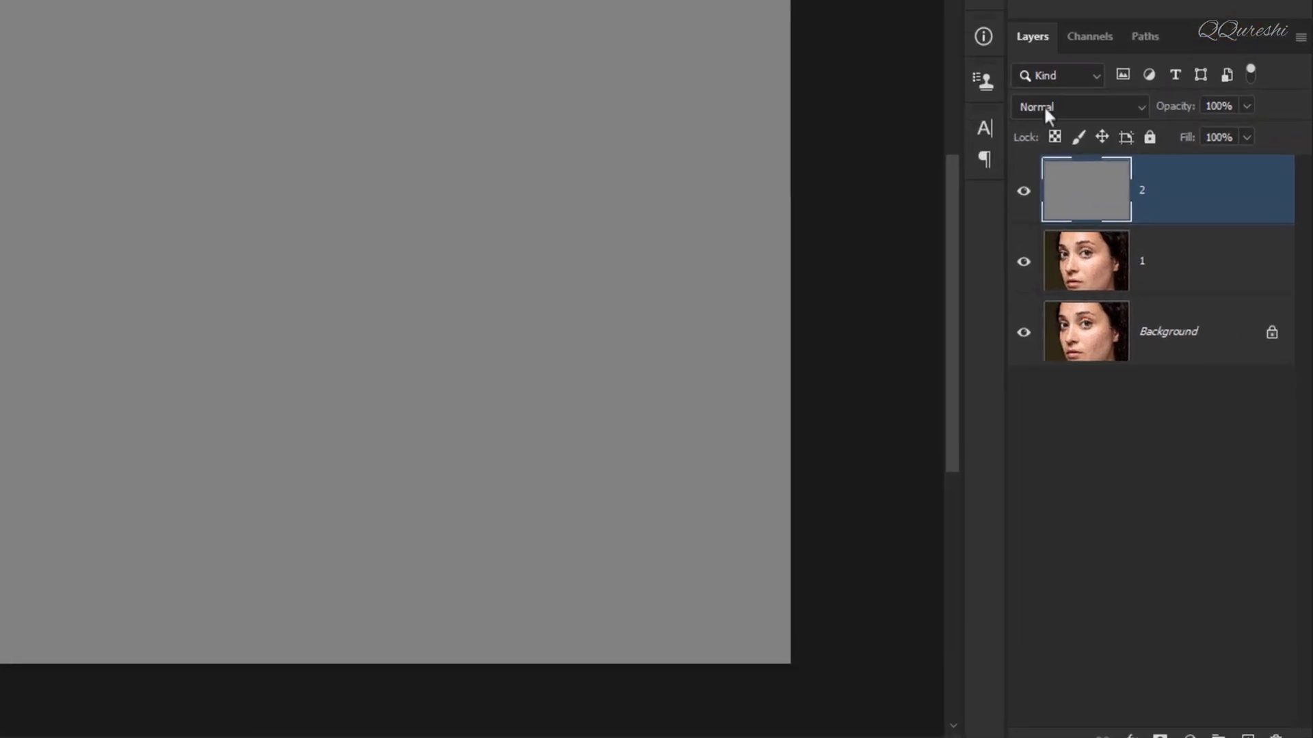
Step: Set layer 2's blend mode to Linear Light and make layer 1 the active layer
click(1106, 242)
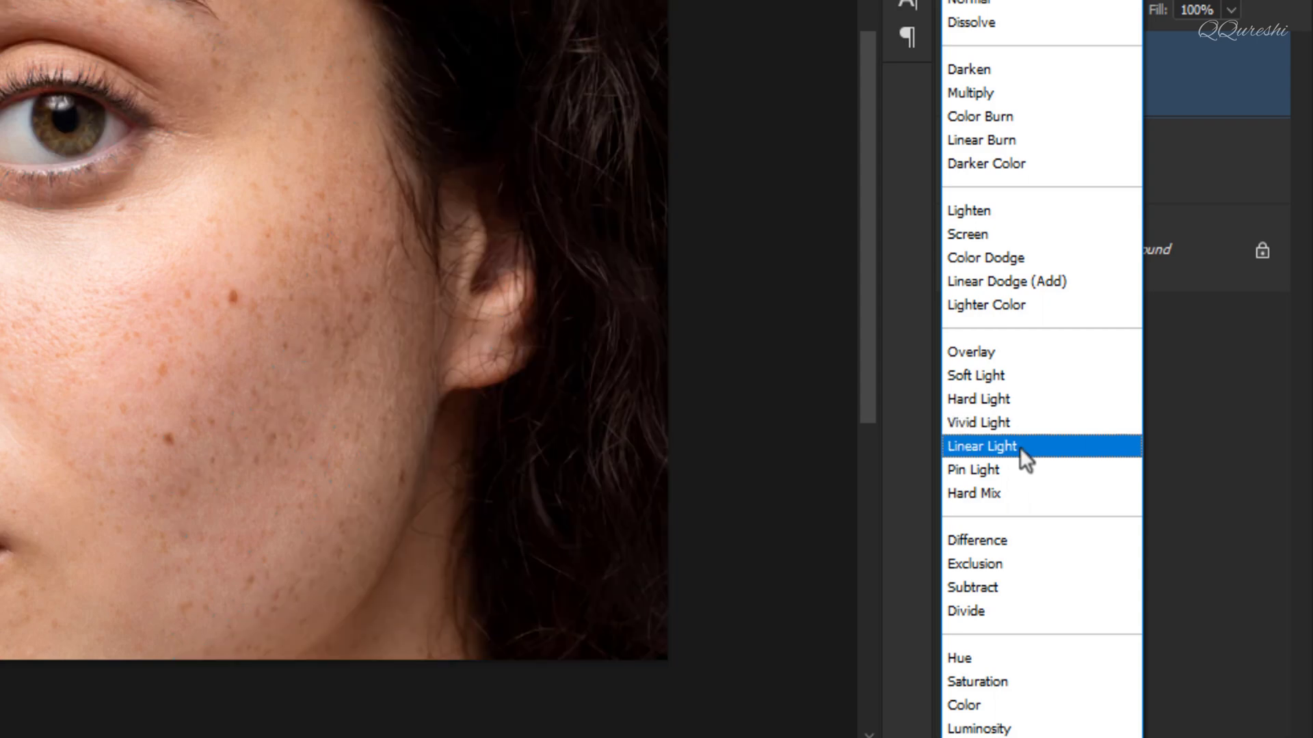
click(1019, 447)
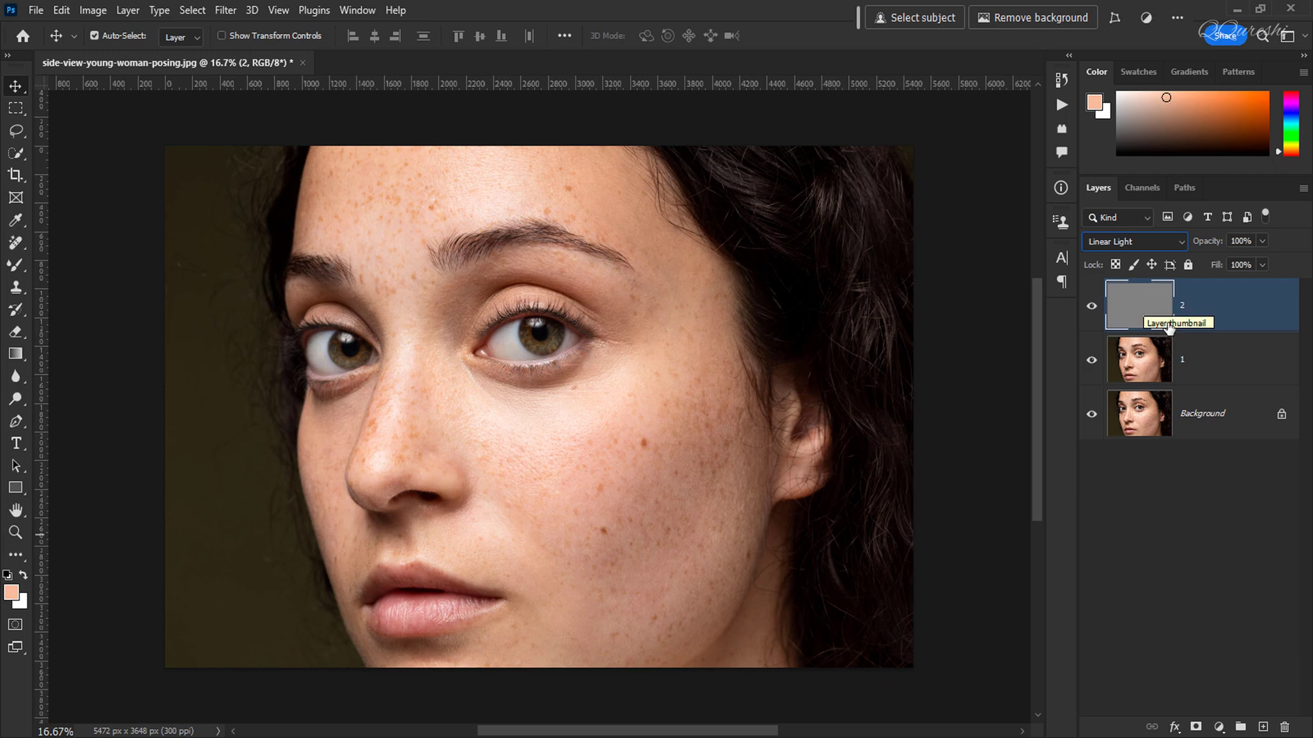
click(1197, 362)
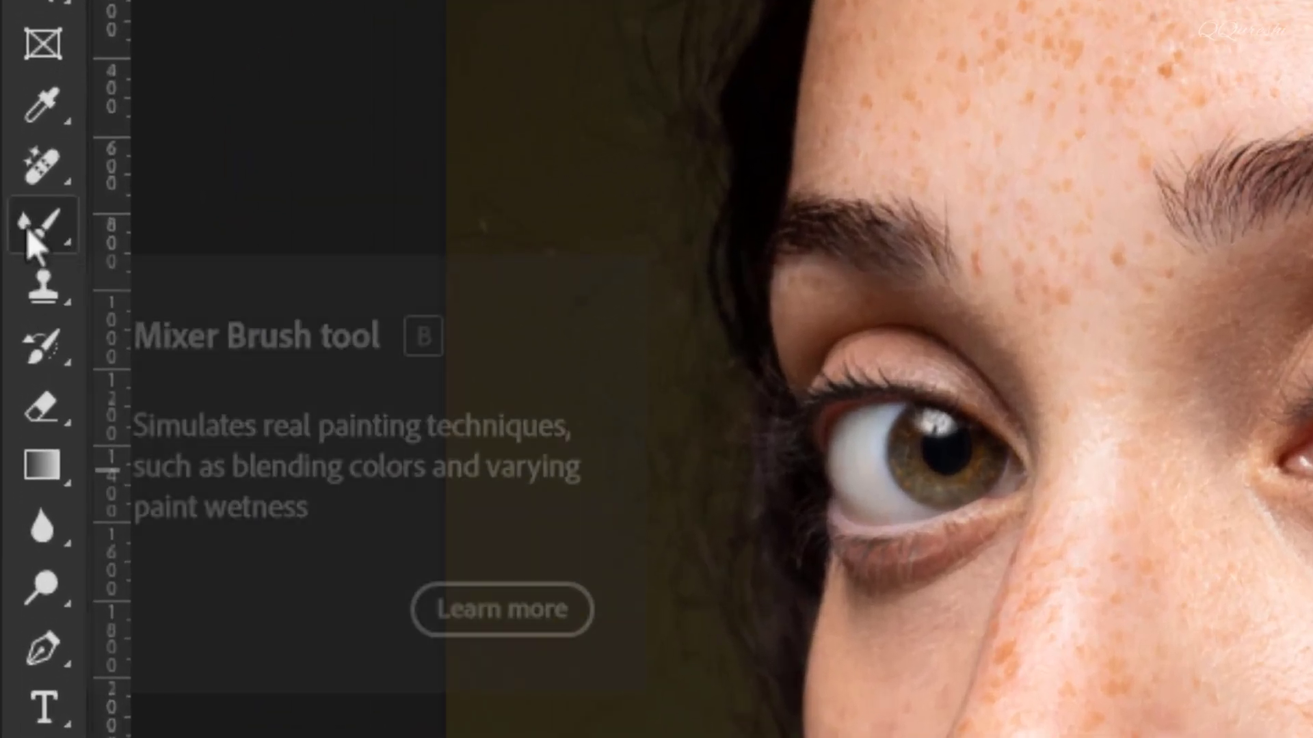
Step: Choose the Mixer Brush and sample the light skin tone e3bea1 from the forehead as the foreground color
right_click(29, 232)
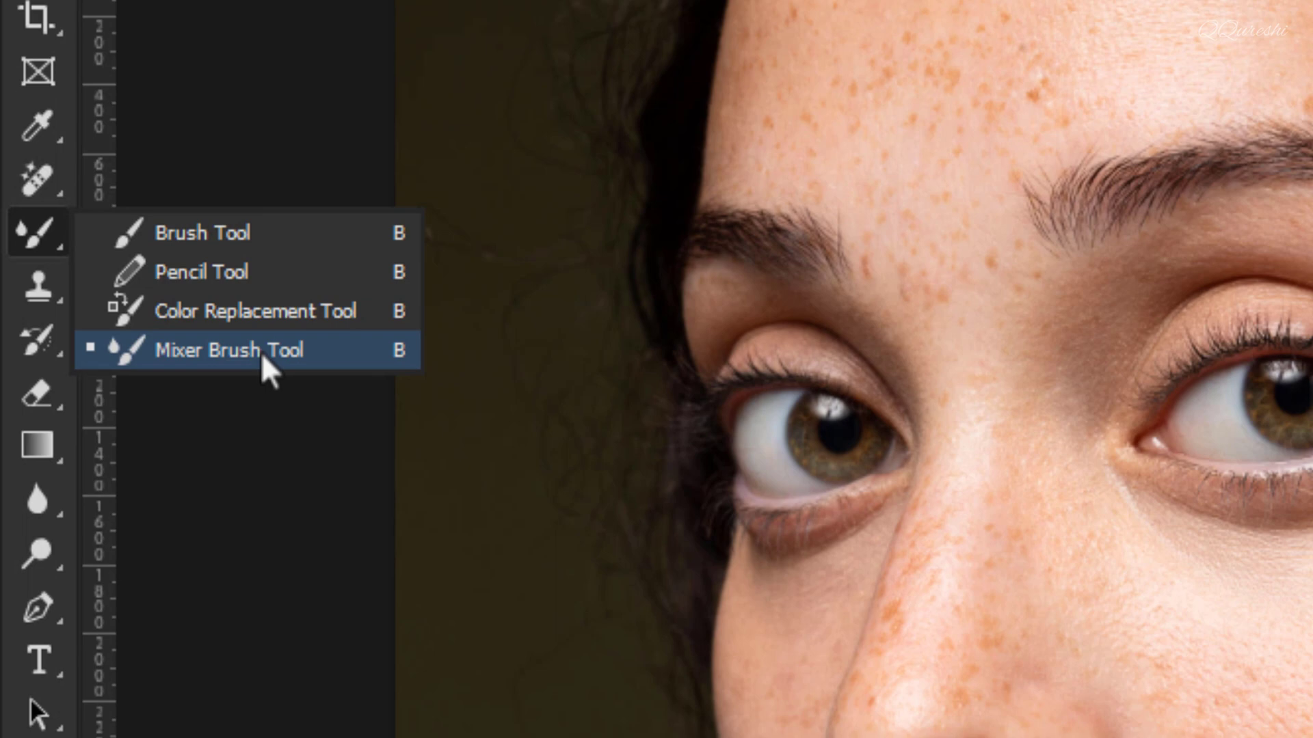
click(301, 374)
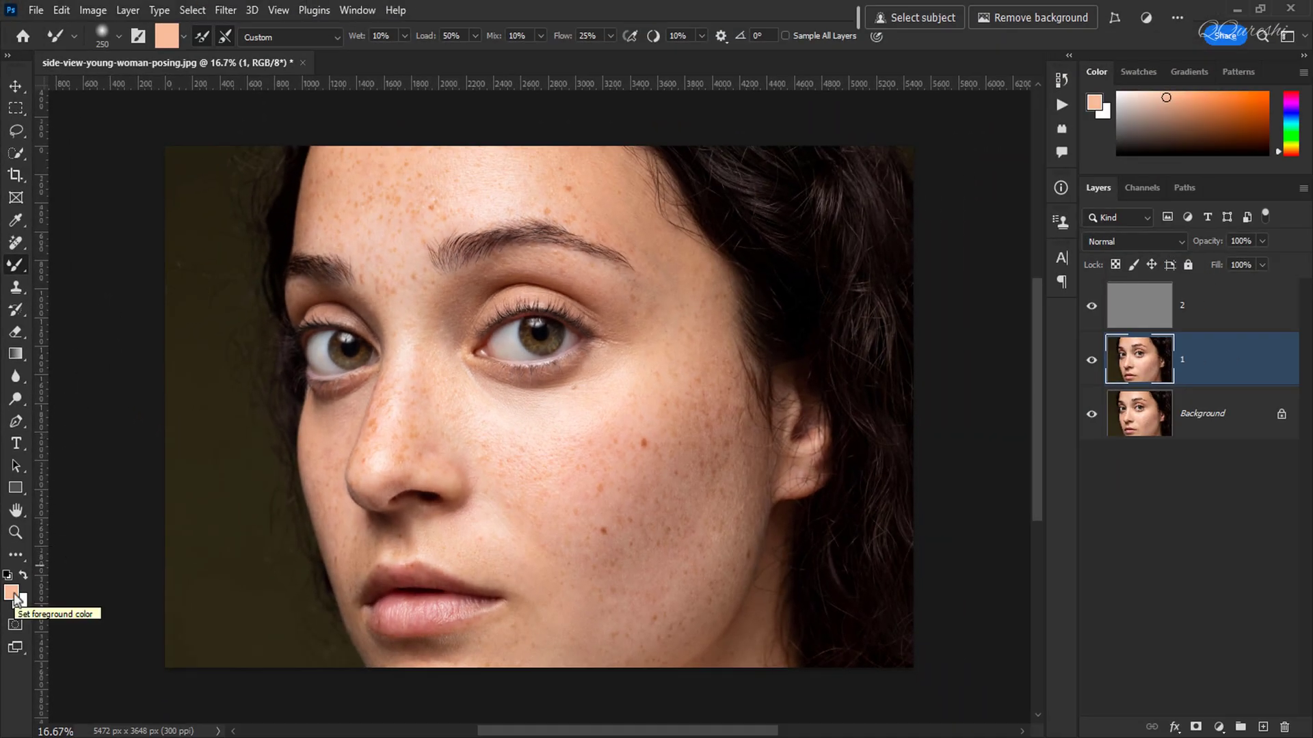
click(12, 593)
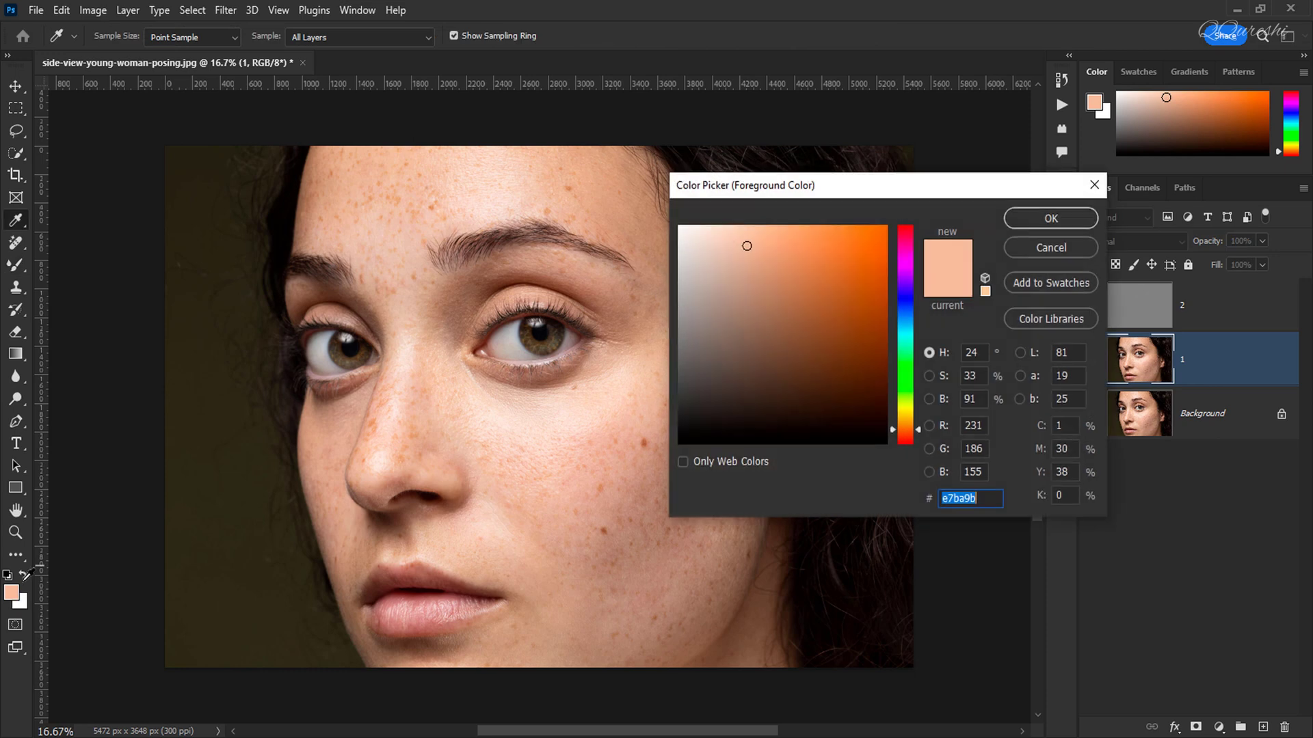
click(427, 221)
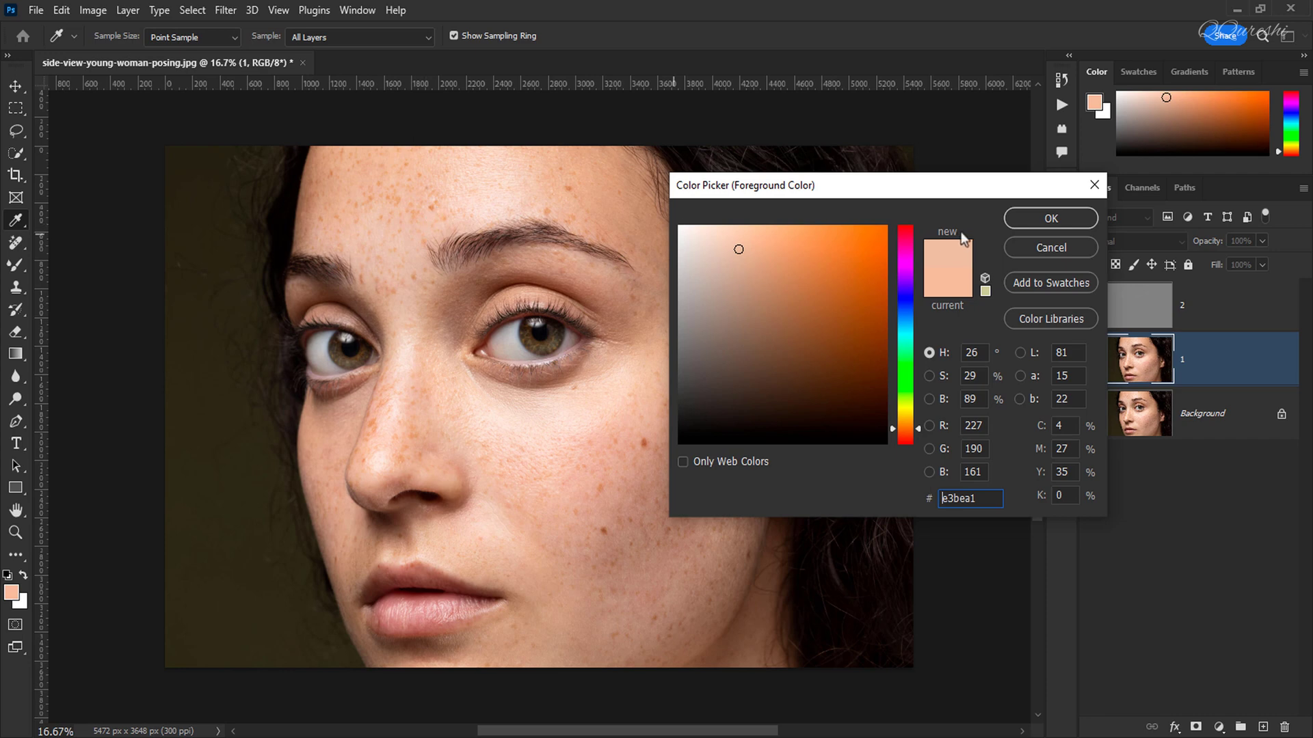
click(1052, 219)
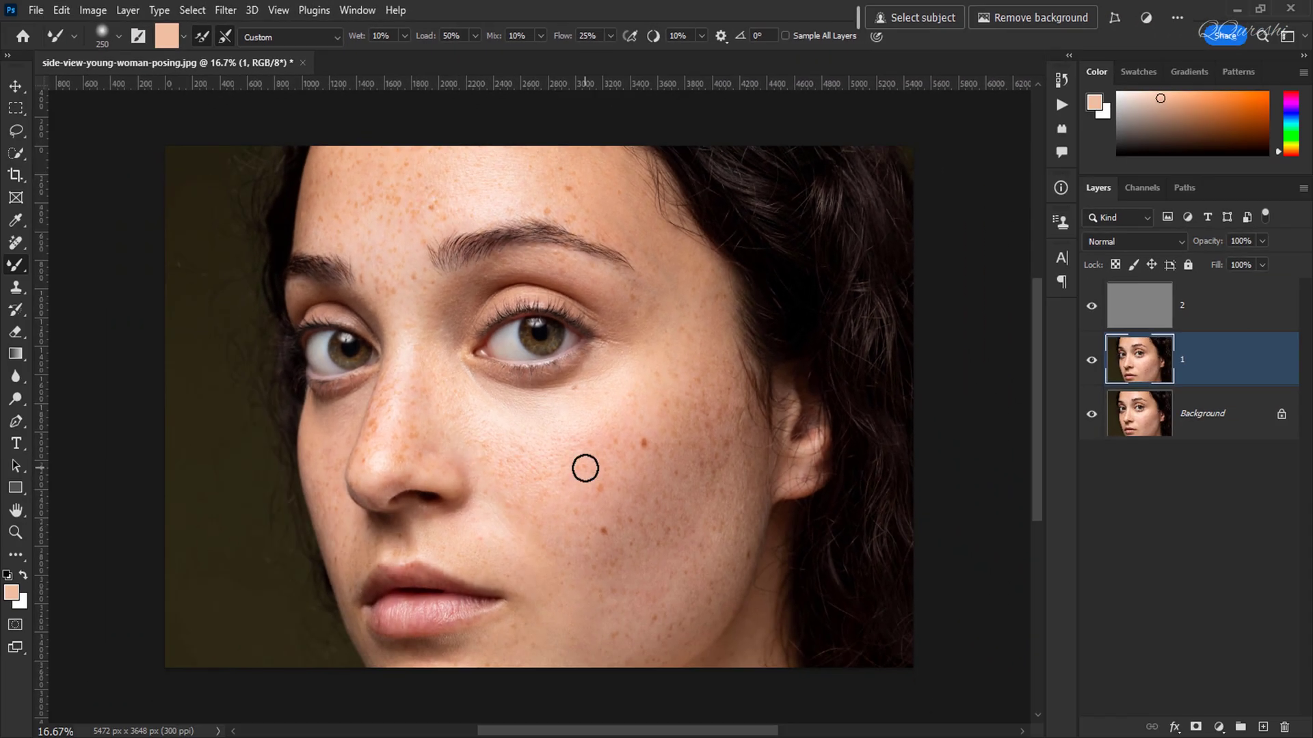
Step: Enlarge the Mixer Brush to 800 pixels and paint over the near cheek and forehead on layer 1 to blend away the freckles
key(bracketright)
key(bracketright)
key(bracketright)
key(bracketright)
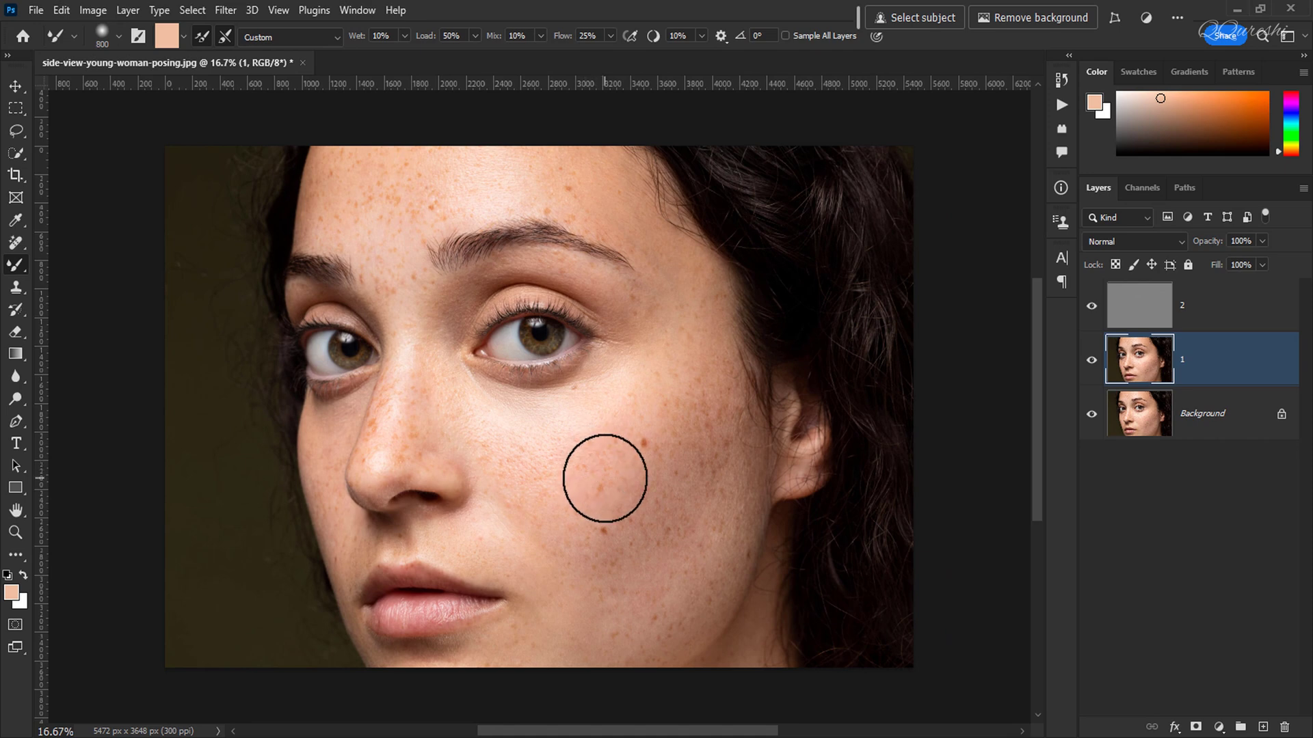
mouse_move(598, 505)
mouse_down()
mouse_move(641, 421)
mouse_move(609, 518)
mouse_move(628, 503)
mouse_move(627, 432)
mouse_move(647, 430)
mouse_move(633, 507)
mouse_move(654, 500)
mouse_move(659, 525)
mouse_move(679, 511)
mouse_move(697, 426)
mouse_move(705, 516)
mouse_move(711, 408)
mouse_move(692, 552)
mouse_move(692, 538)
mouse_move(631, 641)
mouse_move(654, 615)
mouse_move(662, 636)
mouse_move(640, 641)
mouse_move(702, 533)
mouse_move(661, 607)
mouse_move(590, 660)
mouse_move(679, 585)
mouse_move(709, 524)
mouse_move(699, 567)
mouse_move(608, 654)
mouse_move(677, 510)
mouse_move(595, 645)
mouse_move(591, 519)
mouse_move(580, 613)
mouse_move(577, 545)
mouse_move(584, 562)
mouse_move(591, 482)
mouse_move(582, 588)
mouse_move(570, 460)
mouse_move(566, 526)
mouse_move(461, 420)
mouse_move(574, 509)
mouse_move(441, 411)
mouse_move(582, 448)
mouse_move(659, 359)
mouse_move(695, 395)
mouse_move(705, 324)
mouse_move(678, 412)
mouse_move(684, 290)
mouse_move(696, 410)
mouse_move(656, 239)
mouse_move(548, 177)
mouse_move(345, 183)
mouse_move(430, 176)
mouse_move(399, 202)
mouse_move(549, 183)
mouse_move(352, 187)
mouse_move(342, 170)
mouse_move(340, 219)
mouse_move(355, 177)
mouse_move(413, 328)
mouse_move(408, 298)
mouse_move(413, 452)
mouse_move(413, 375)
mouse_move(512, 463)
mouse_move(620, 411)
mouse_move(521, 440)
mouse_move(648, 380)
mouse_move(572, 438)
mouse_up()
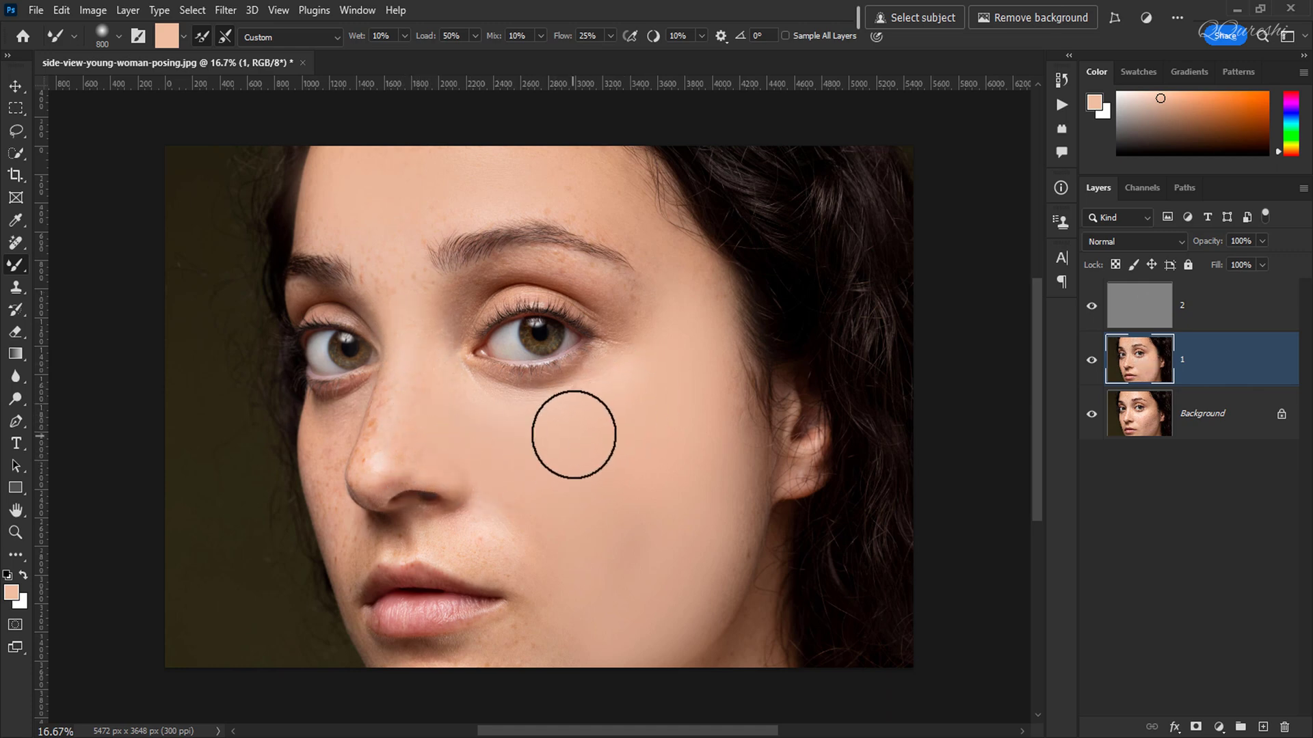
Step: Smooth the remaining freckled skin on the nose, far cheek and around the eyes and mouth, varying the brush size between 250 and 600 pixels
key(bracketleft)
key(bracketleft)
key(bracketleft)
key(bracketleft)
key(bracketleft)
key(bracketleft)
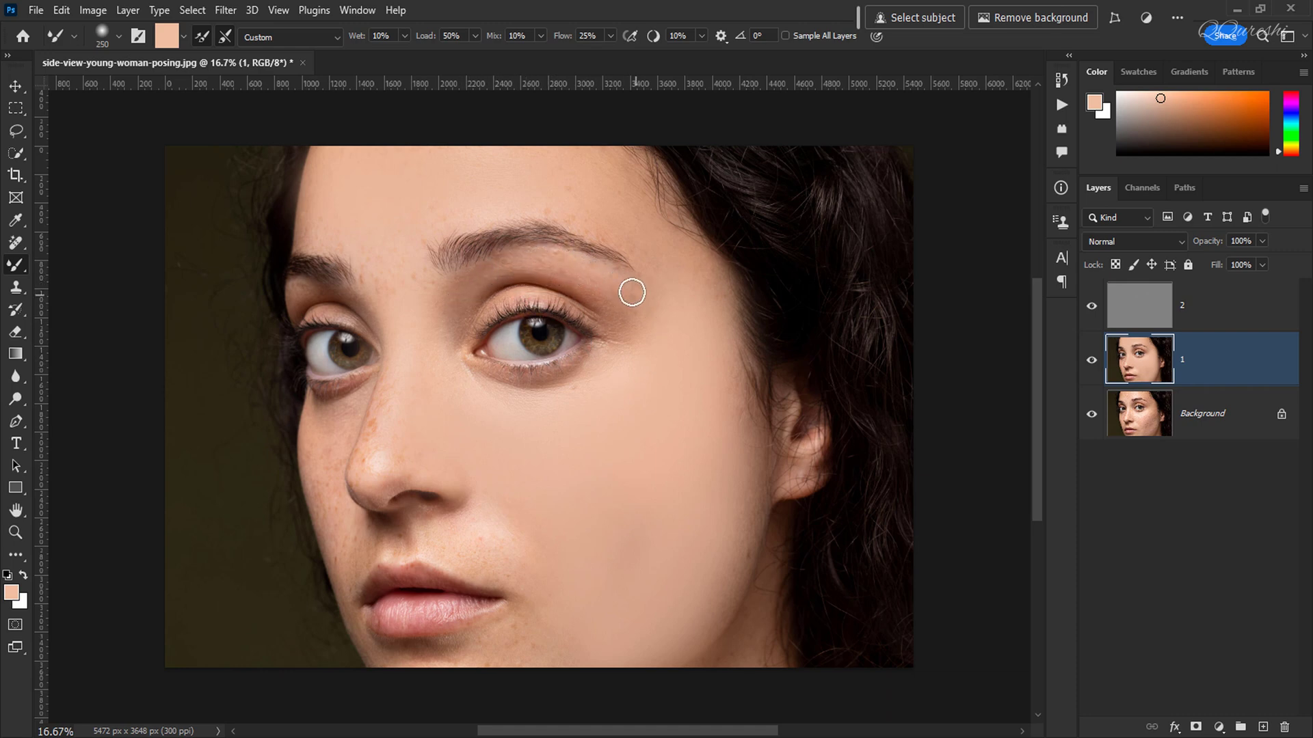
scroll(533, 273, up, 1)
key(bracketright)
key(bracketright)
key(bracketright)
key(bracketright)
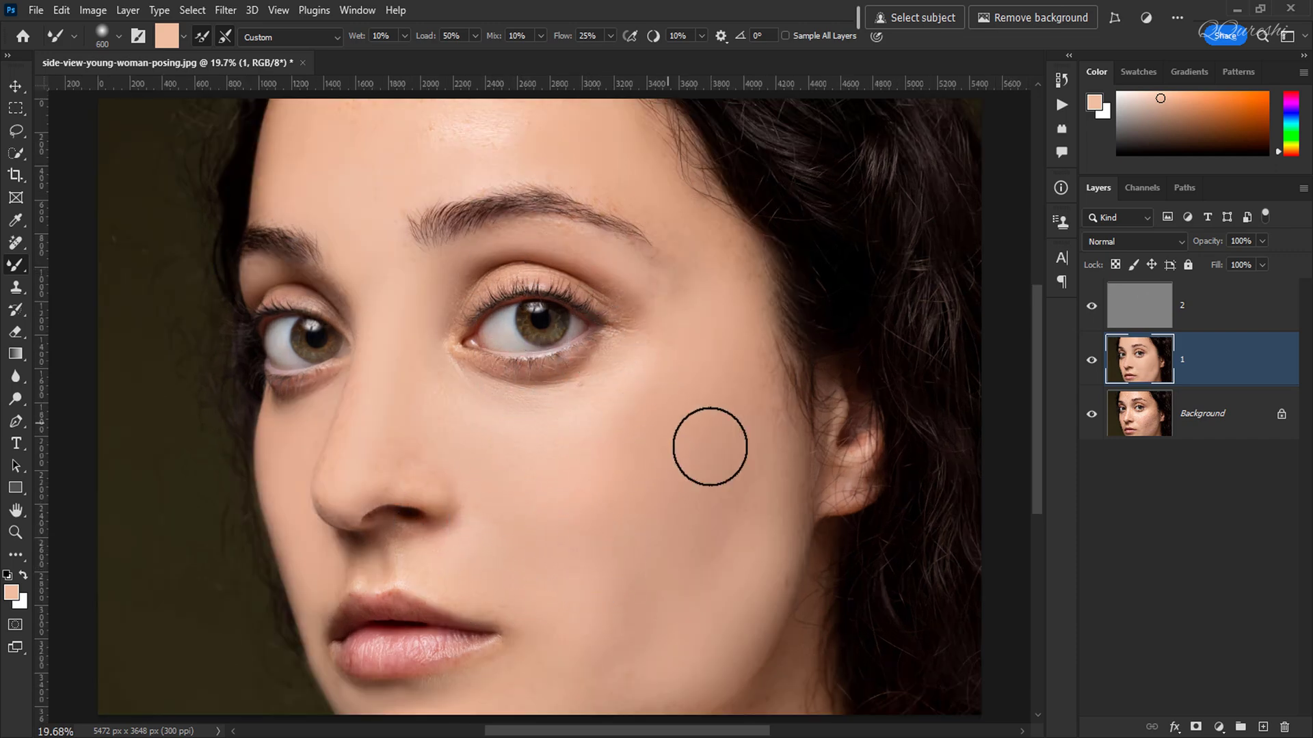
Step: Compare the retouch with the original by isolating the Background layer, and lower layer 1's opacity to 85%
alt+click(1092, 417)
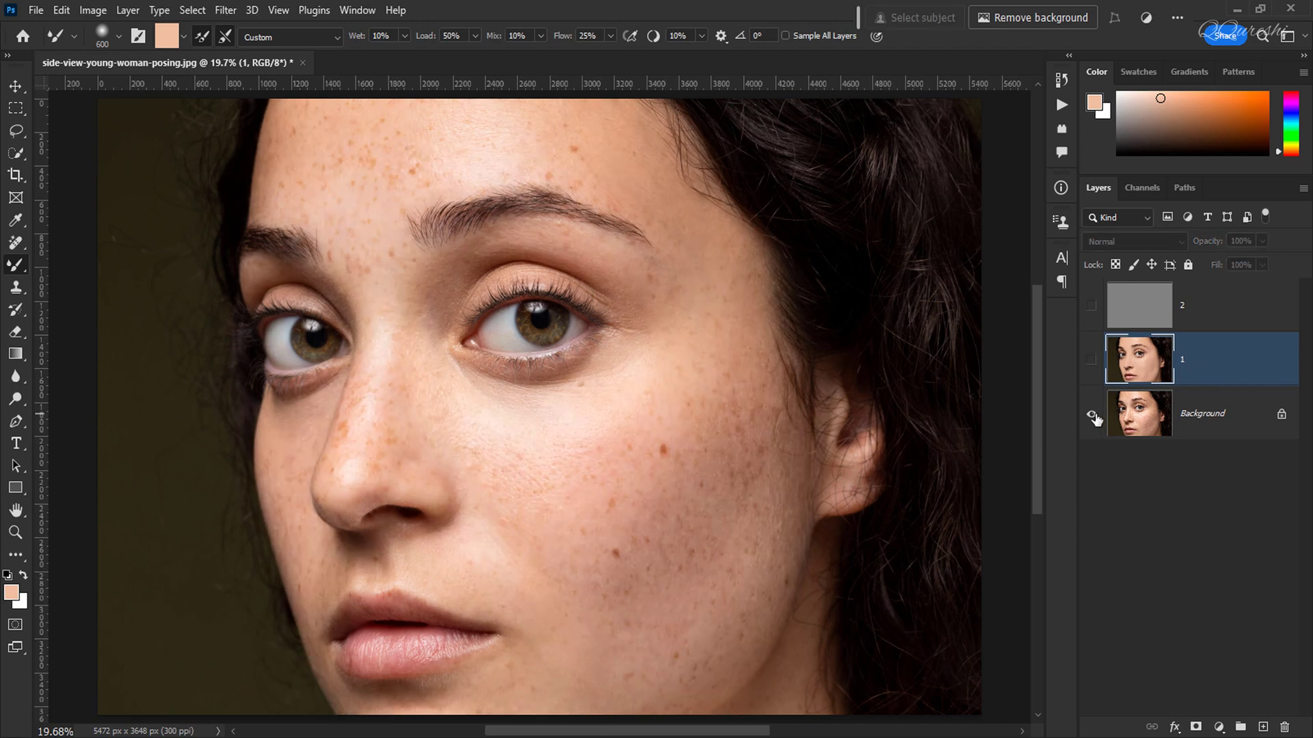
alt+click(1092, 416)
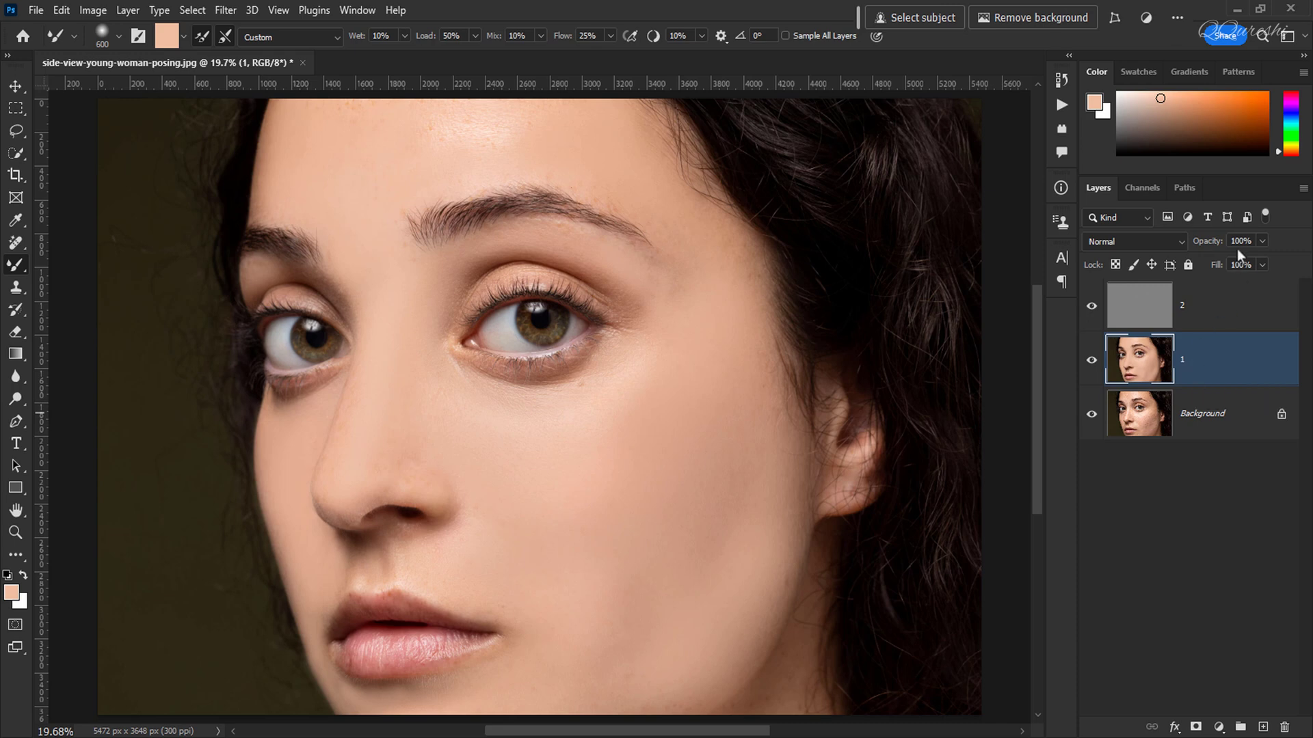
click(1262, 241)
click(1219, 368)
Step: Duplicate layer 1, set the copy to Soft Light at 25% opacity, and compare the image with and without it
key(ctrl+j)
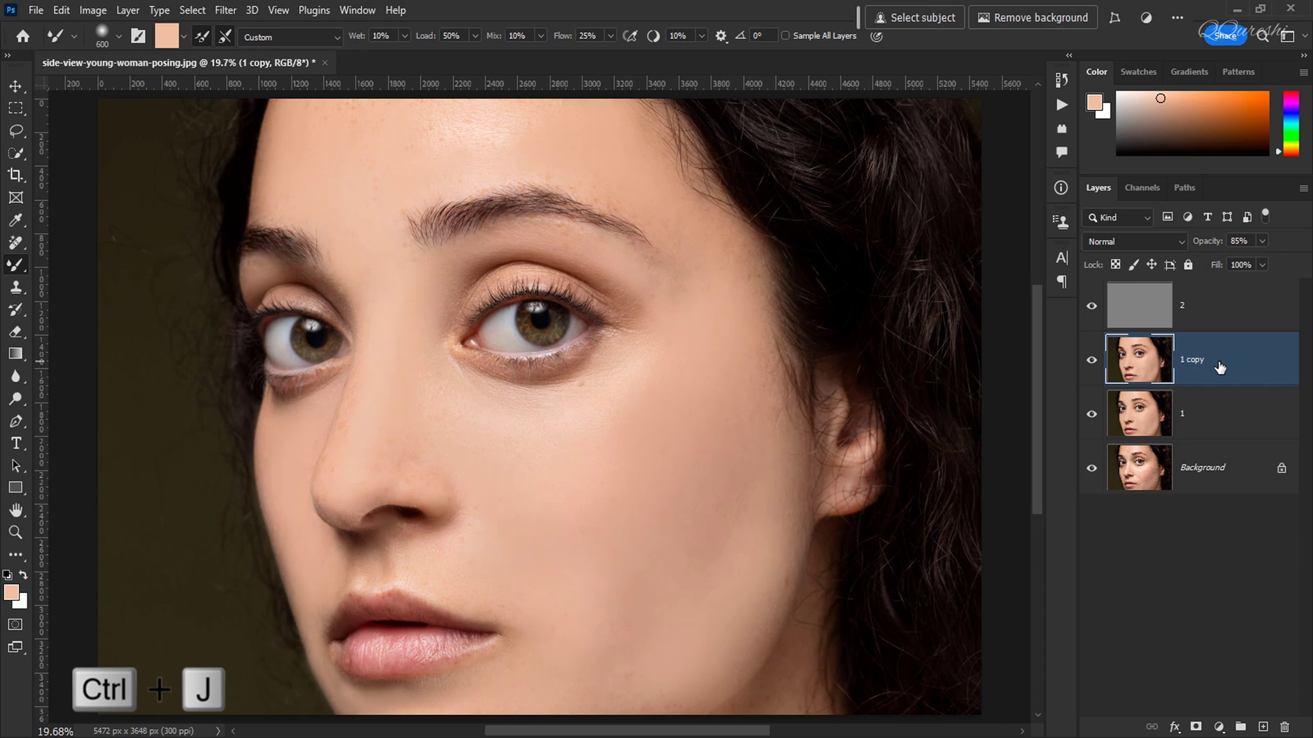
click(1130, 245)
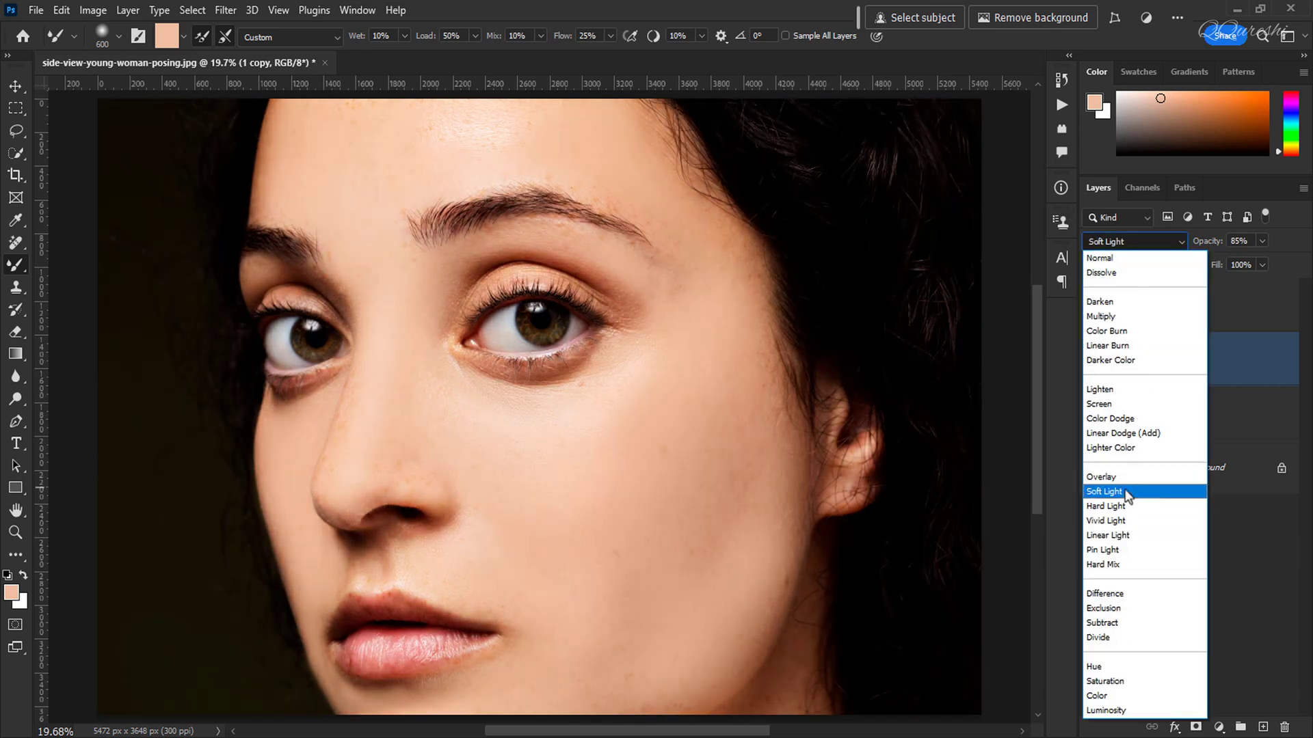
click(1124, 491)
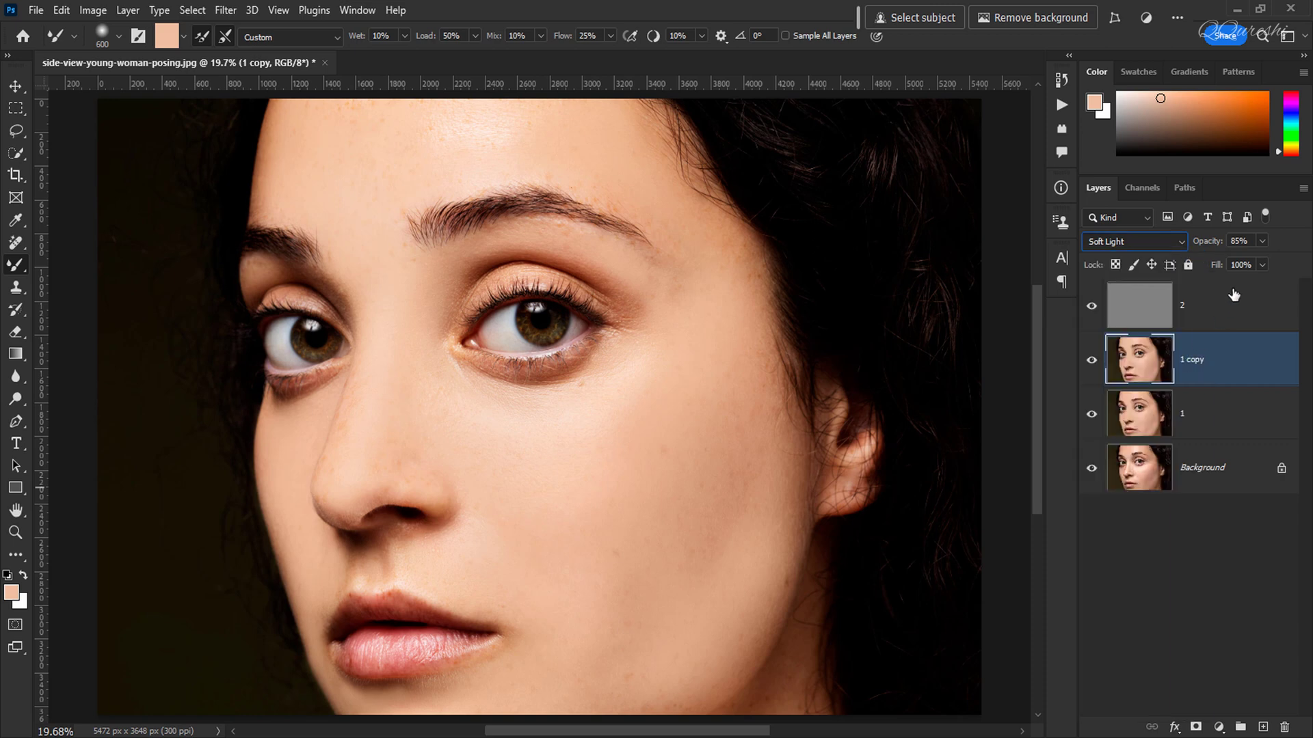
click(1234, 244)
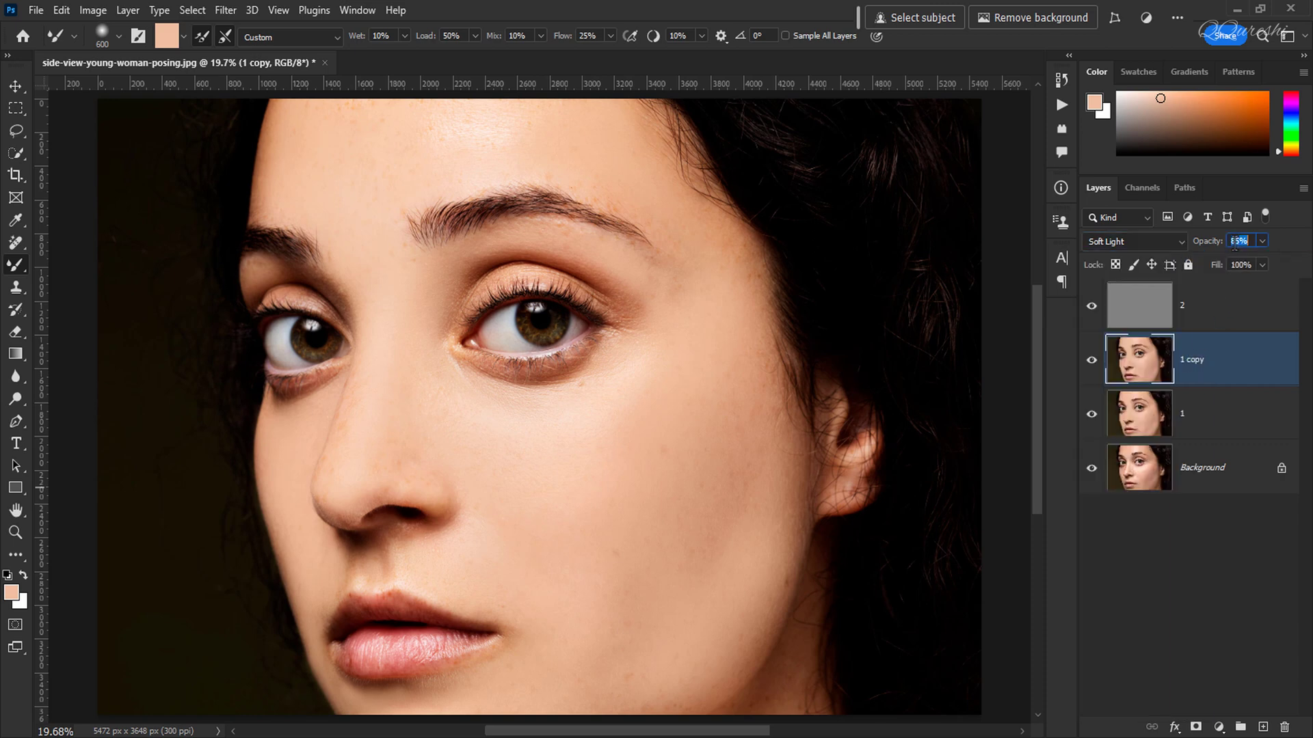
text(25)
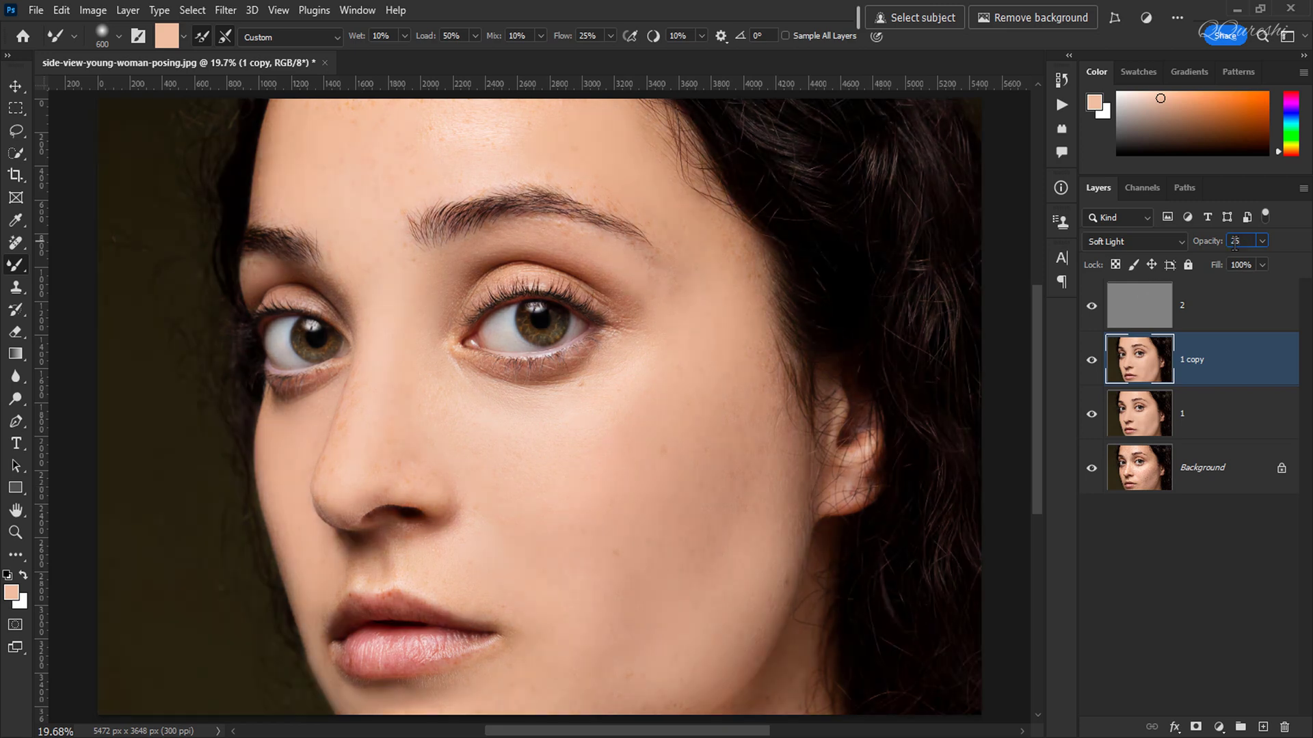
click(1092, 363)
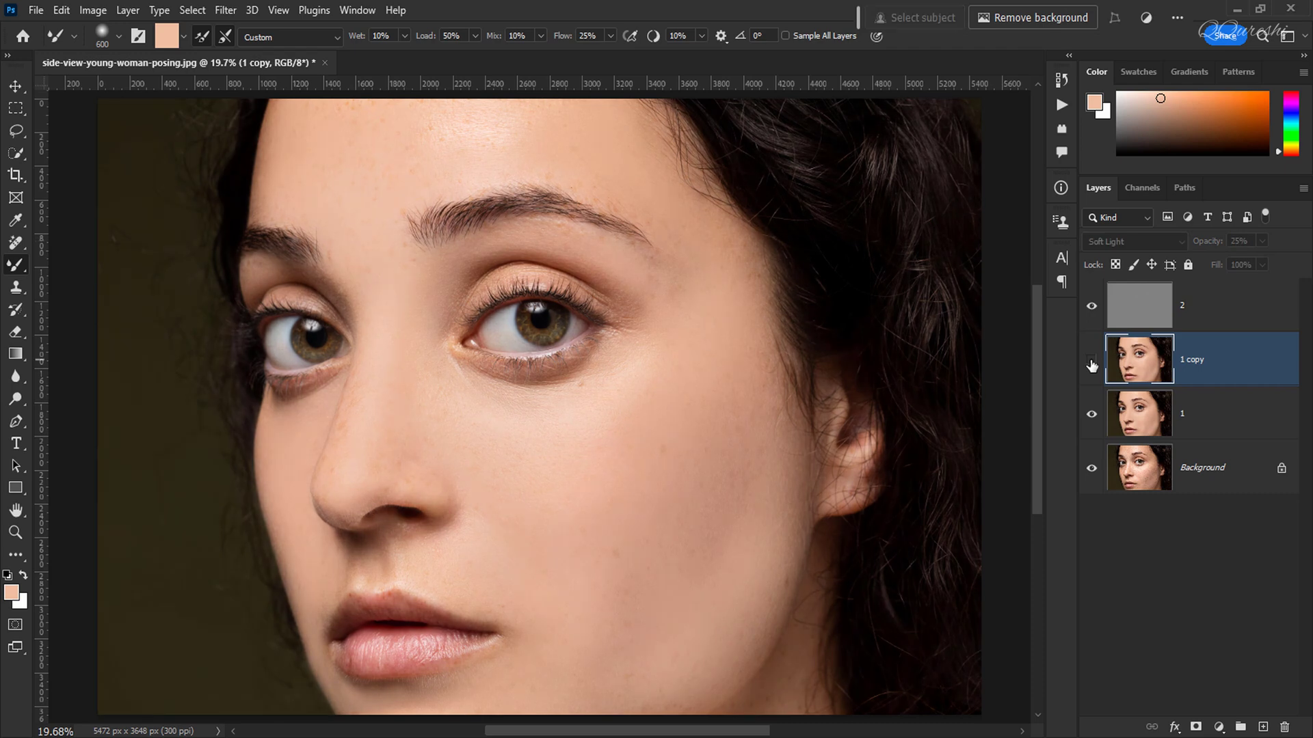
click(1091, 363)
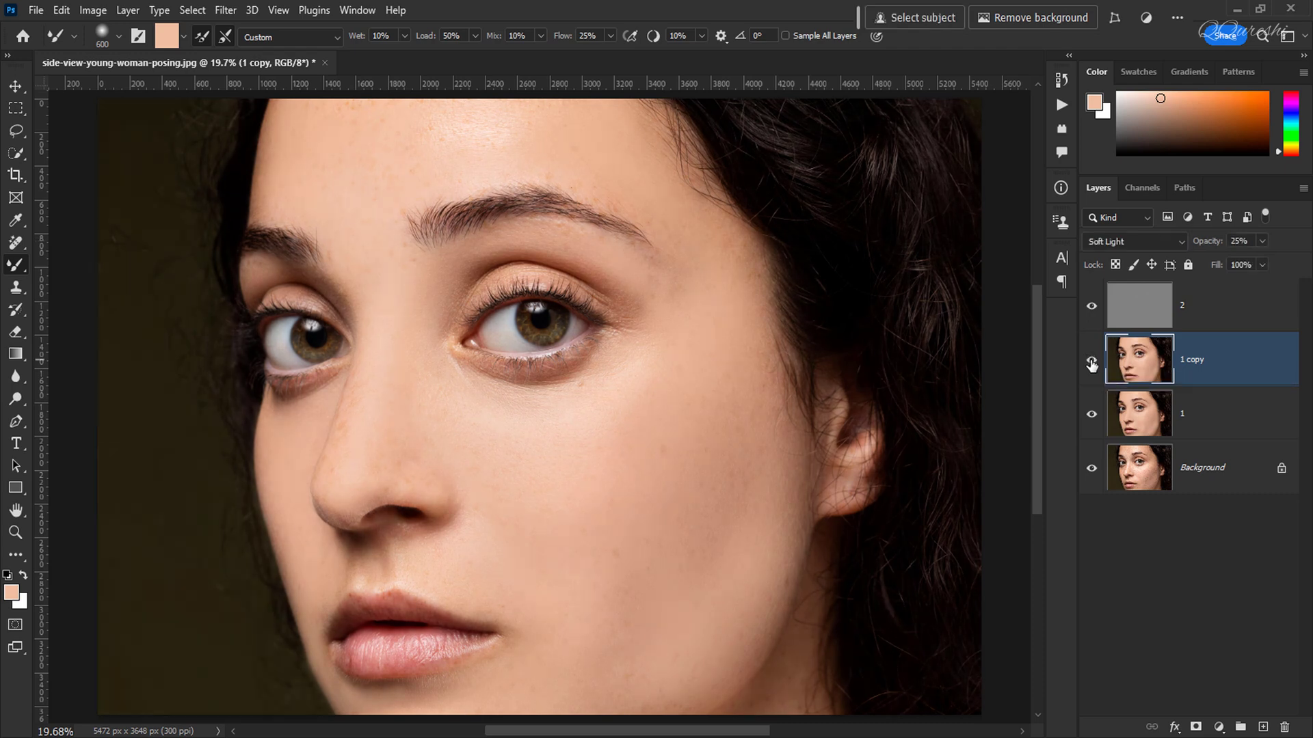
Step: Make layer 2 active and examine the eye and nearby skin texture at 100% with that layer hidden and shown
click(1153, 304)
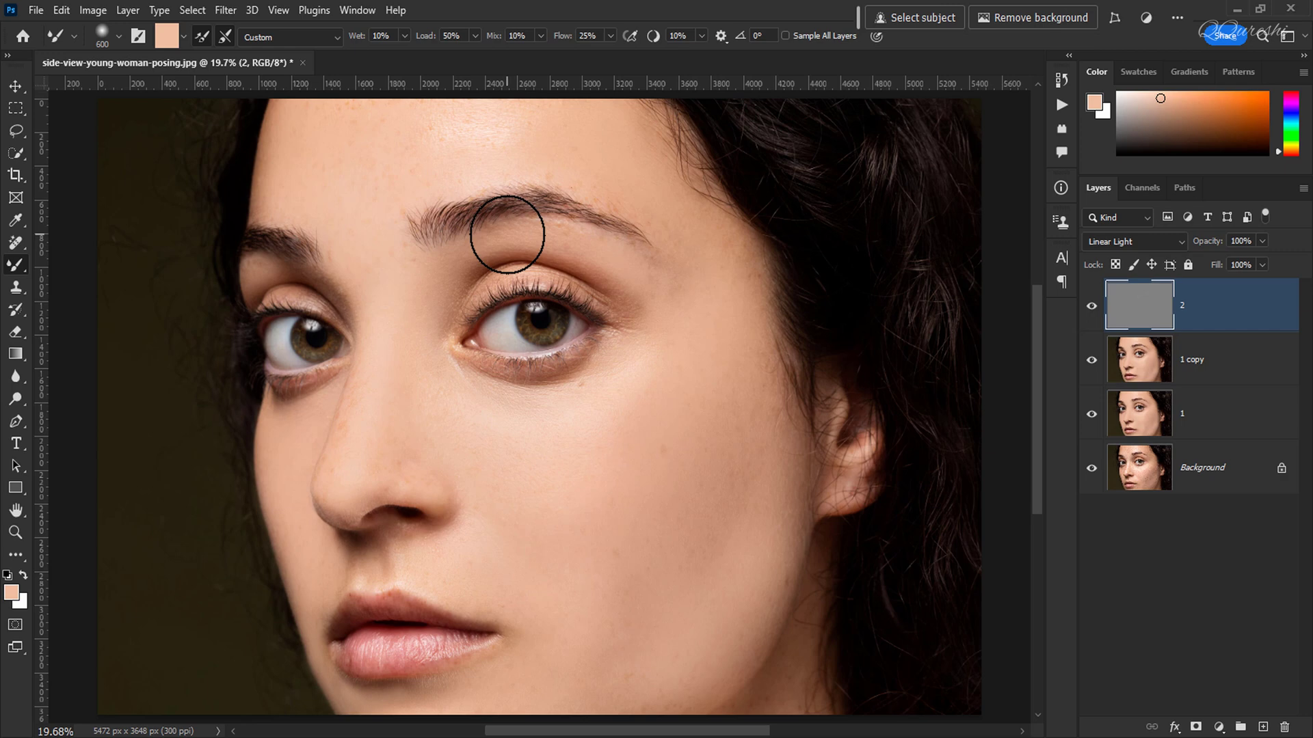
scroll(506, 234, up, 2)
scroll(506, 235, up, 1)
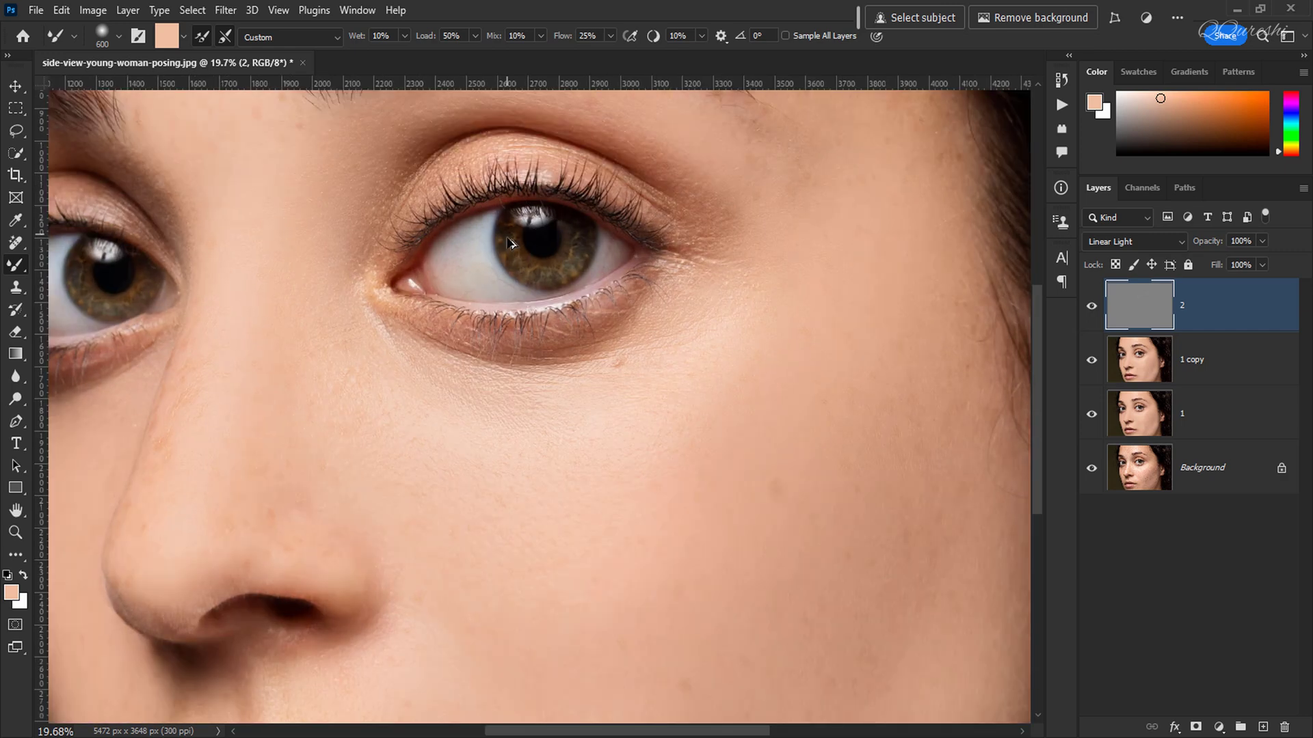
key(ctrl+1)
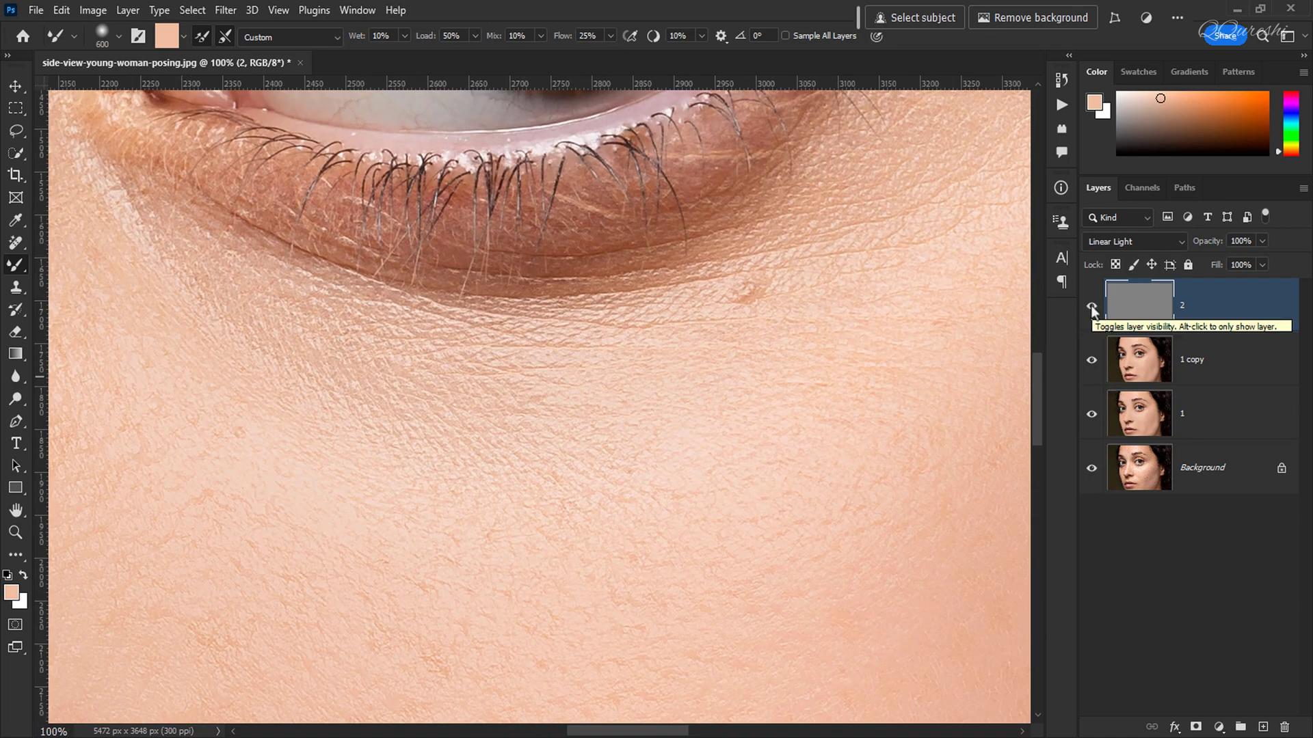
drag(710, 264, 727, 492)
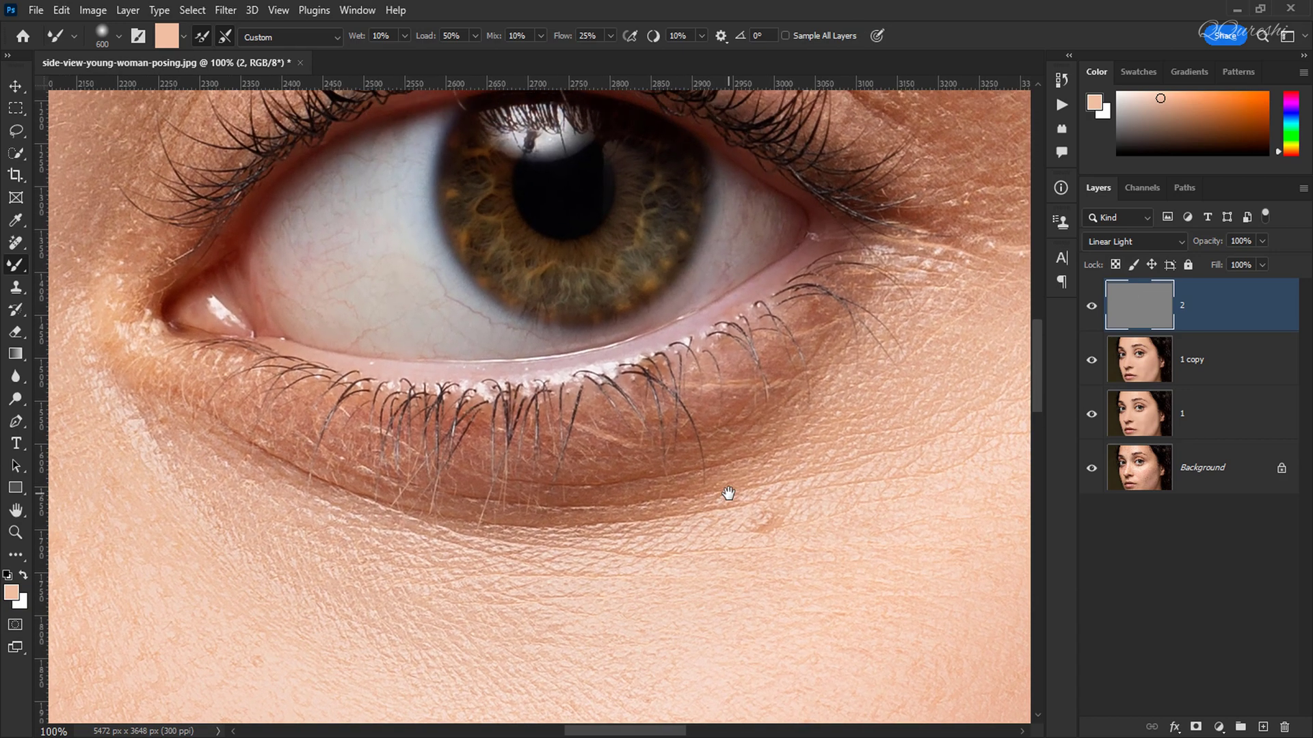
click(1092, 309)
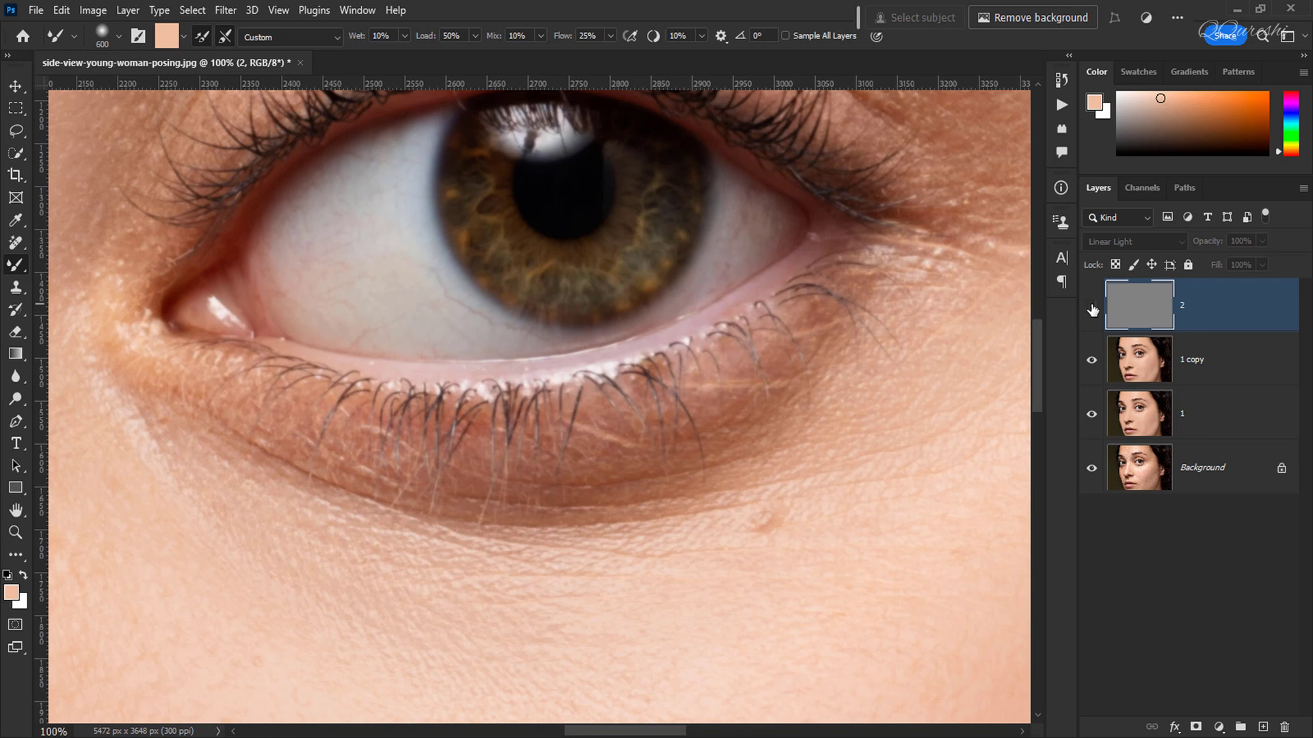
click(1091, 309)
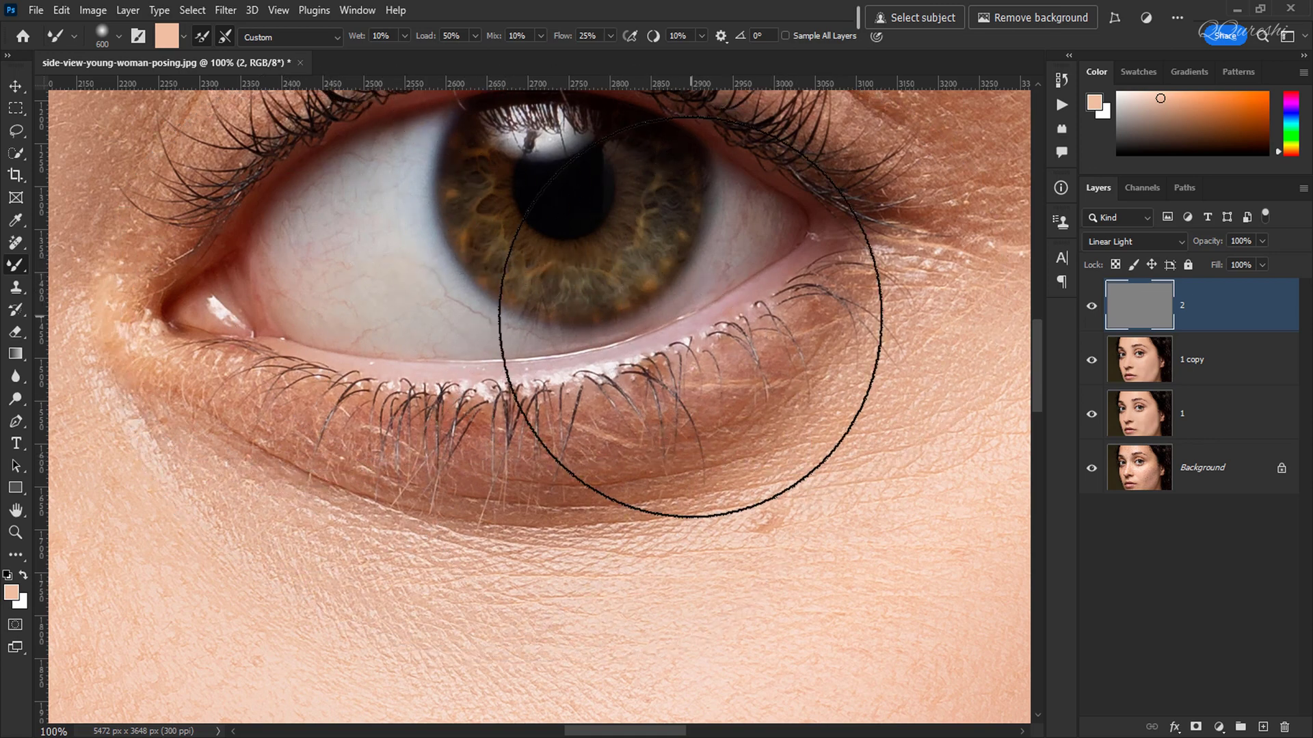
Step: Examine the temple and the dark hair at 100%, checking the strand detail with layer 2 hidden and shown
drag(829, 303, 492, 498)
drag(852, 284, 477, 422)
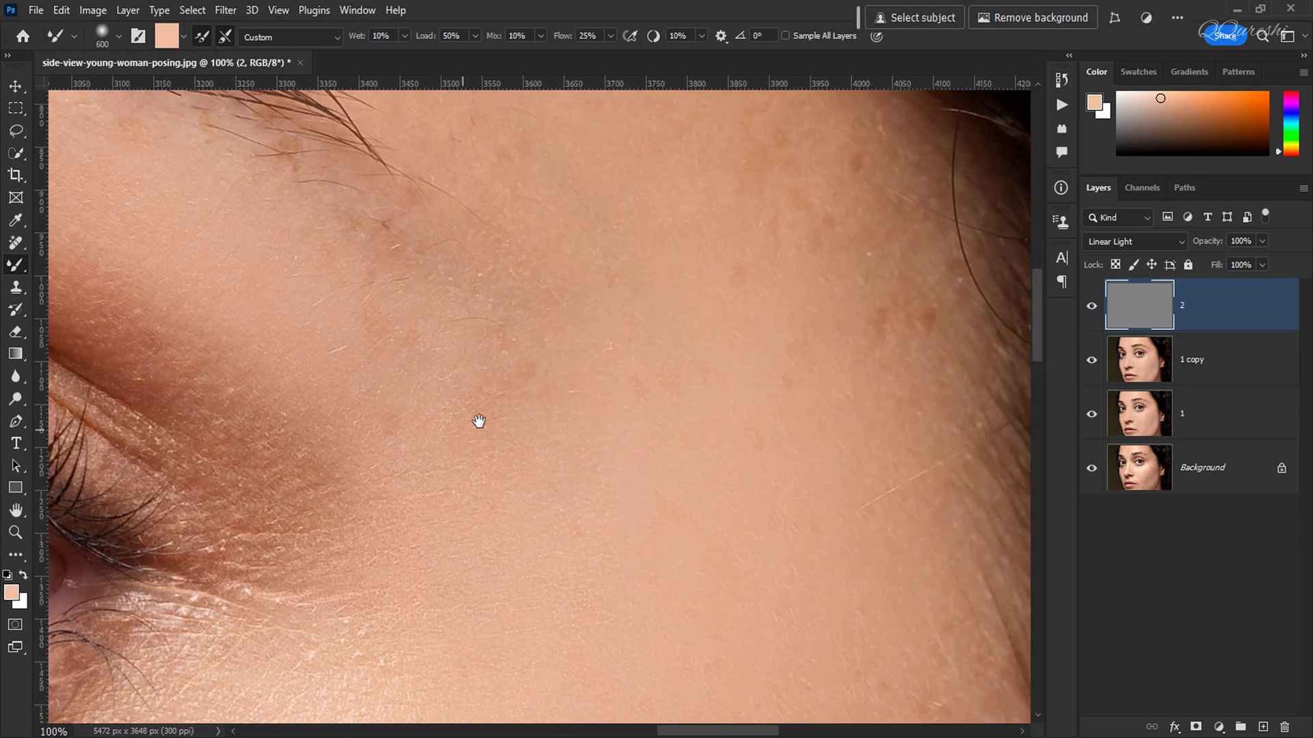
drag(733, 363, 363, 291)
drag(815, 322, 307, 293)
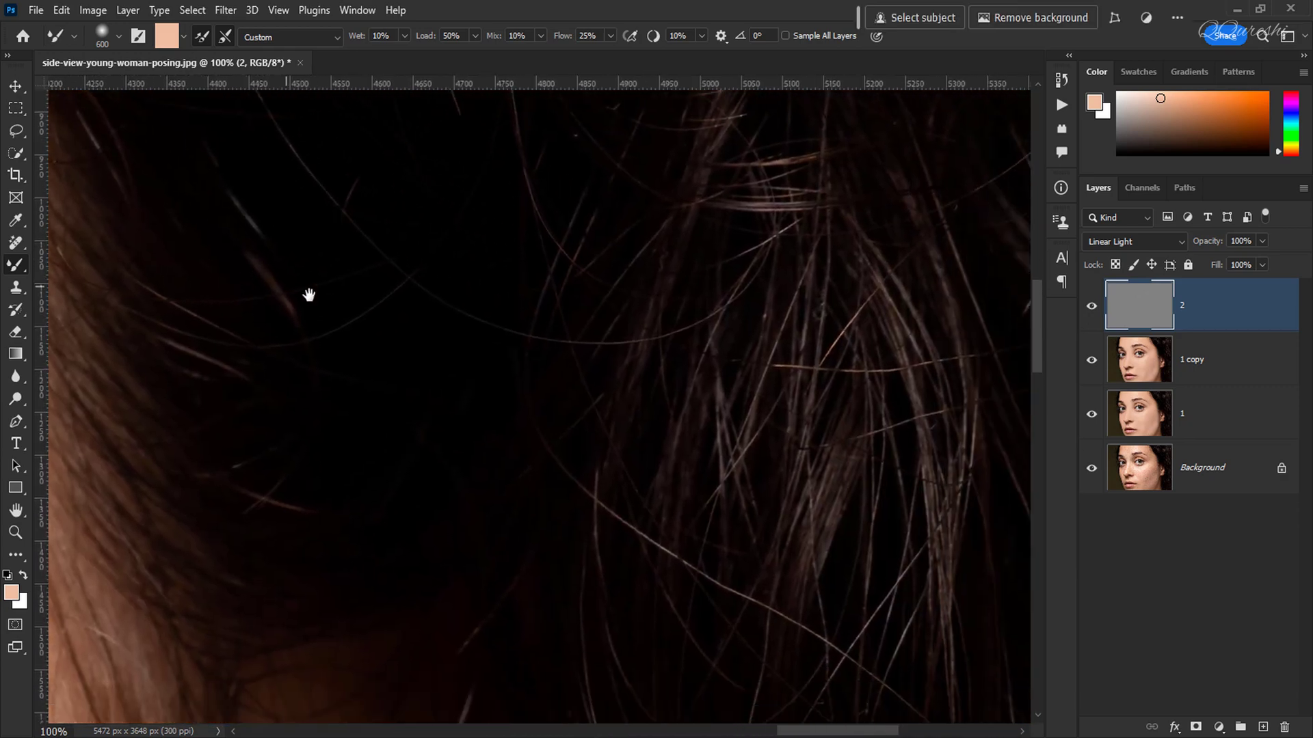
drag(679, 386, 586, 357)
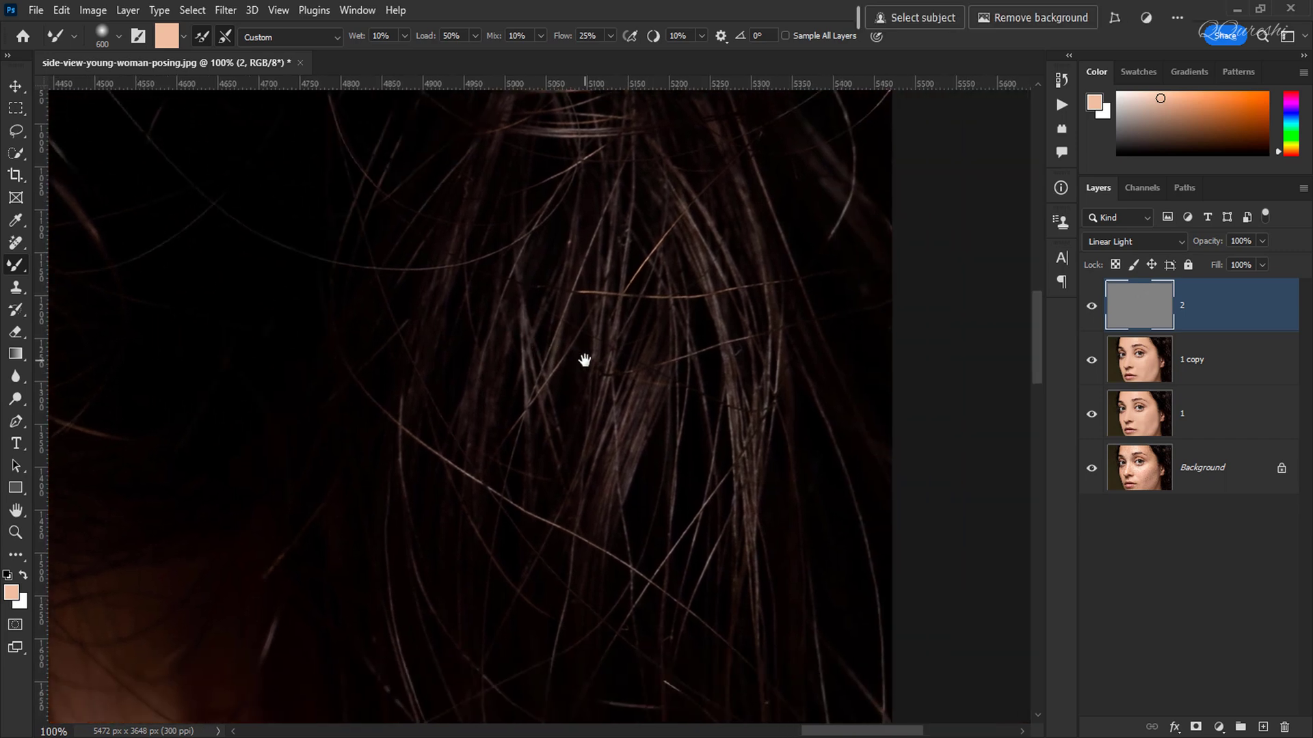
click(1092, 308)
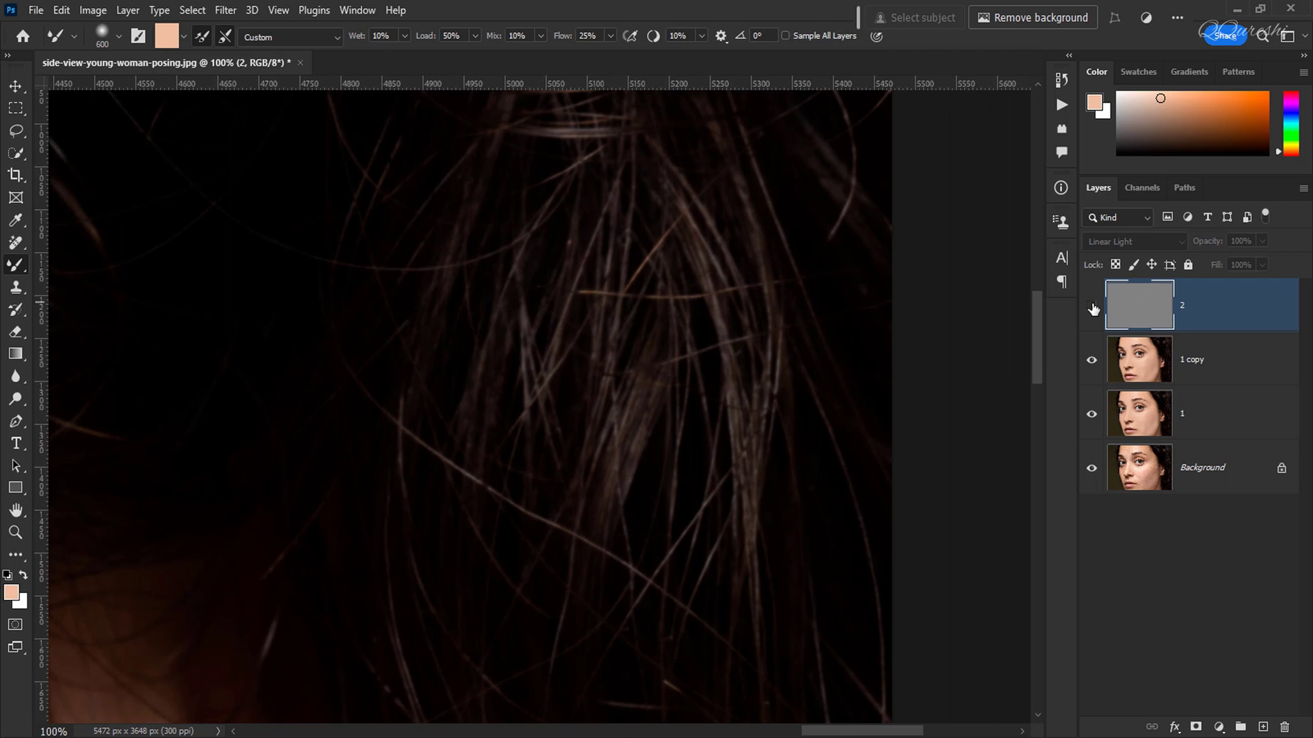
click(1092, 307)
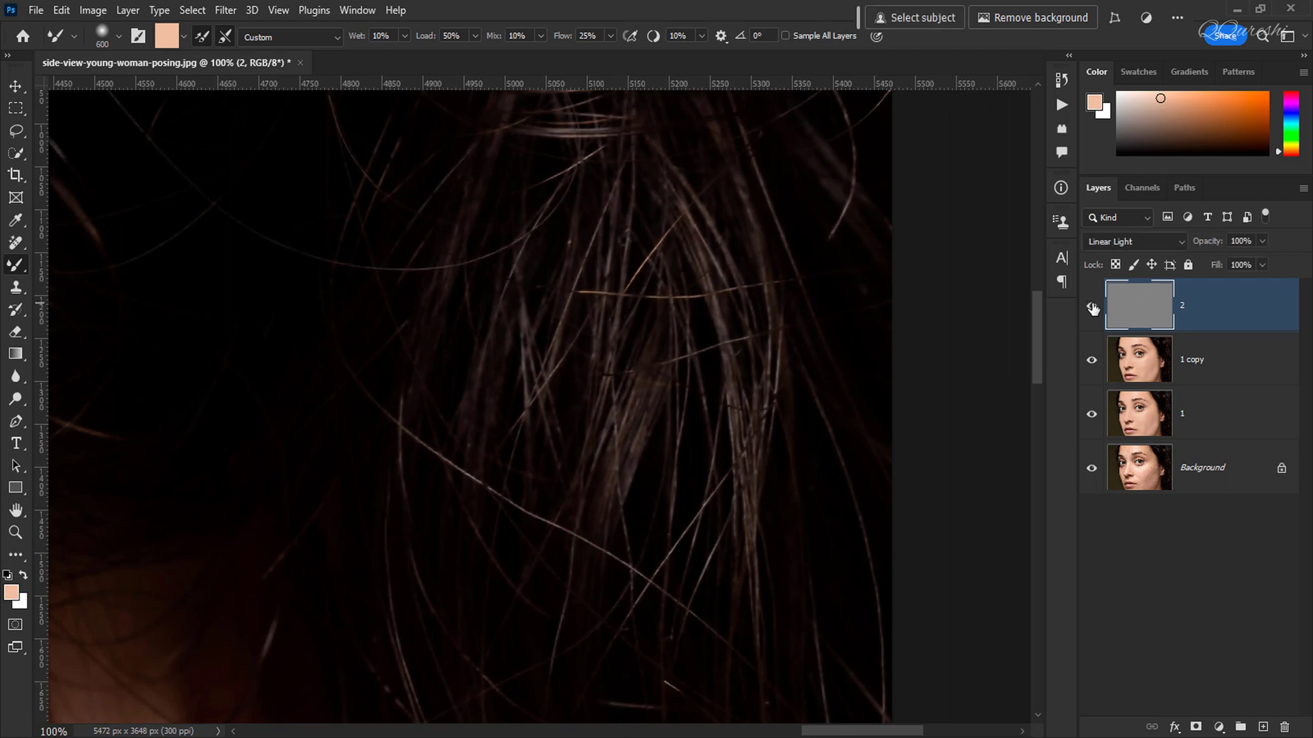
Step: Examine the skin texture on the cheek and above the eyebrow, and compare the whole retouch with the original Background
key(ctrl+0)
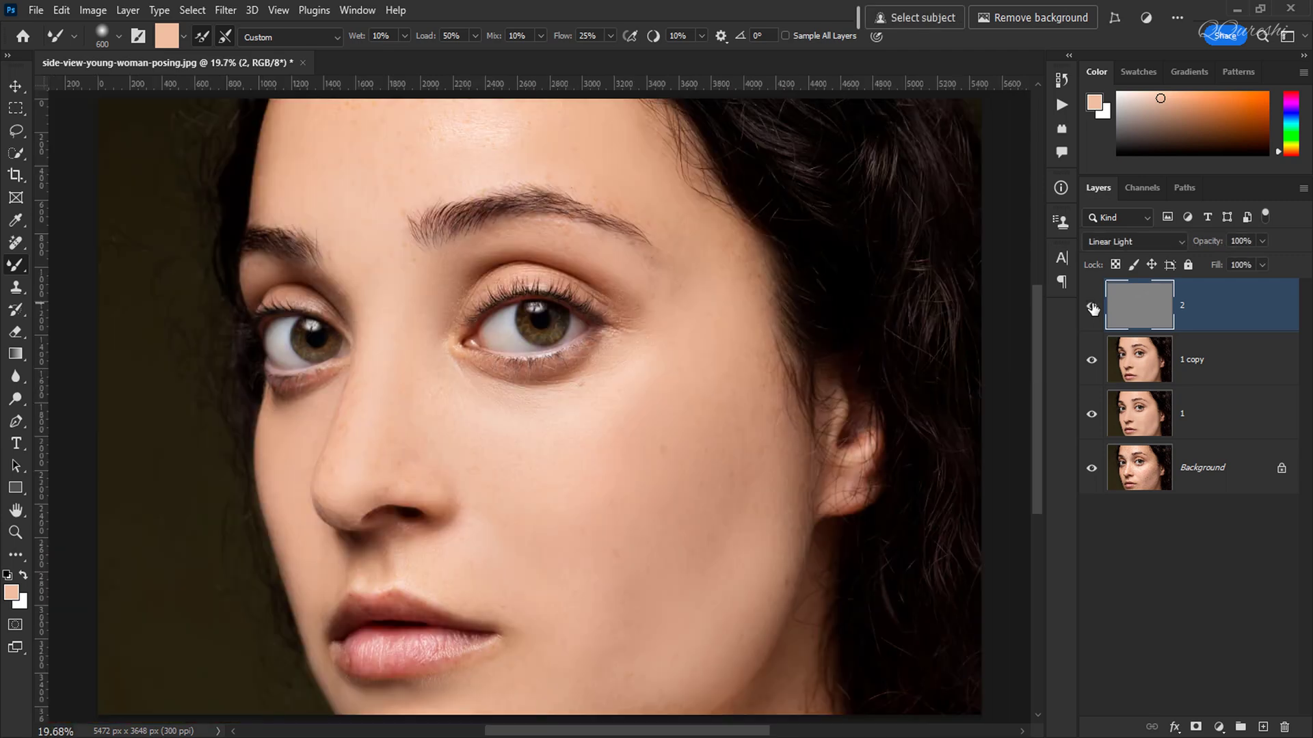
scroll(383, 526, up, 6)
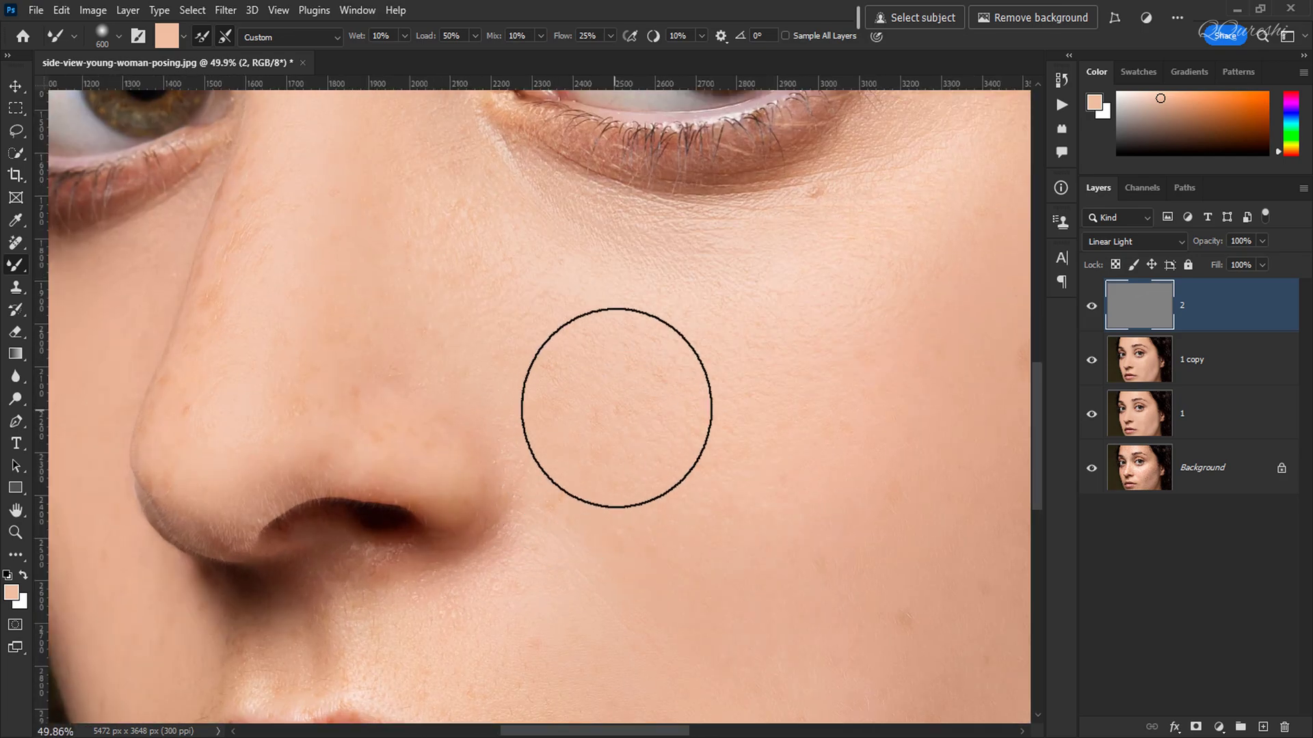
scroll(777, 212, up, 3)
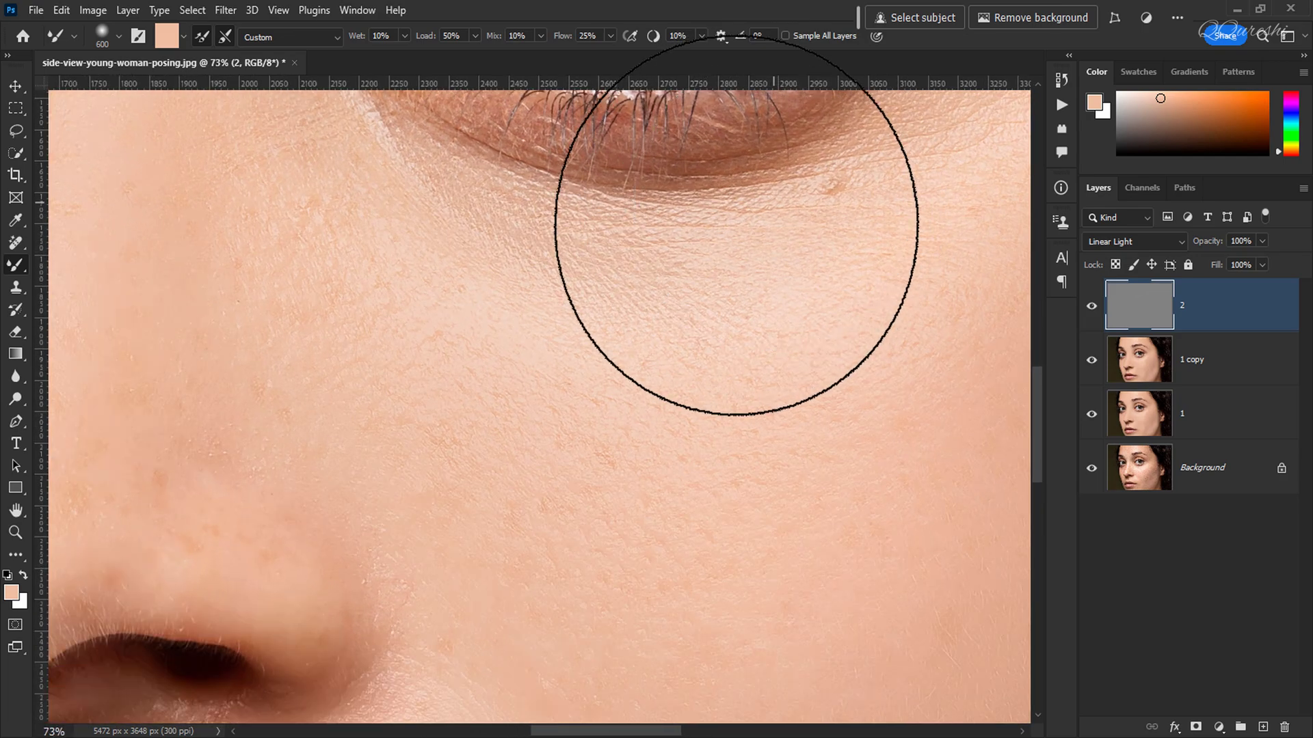
scroll(736, 225, up, 2)
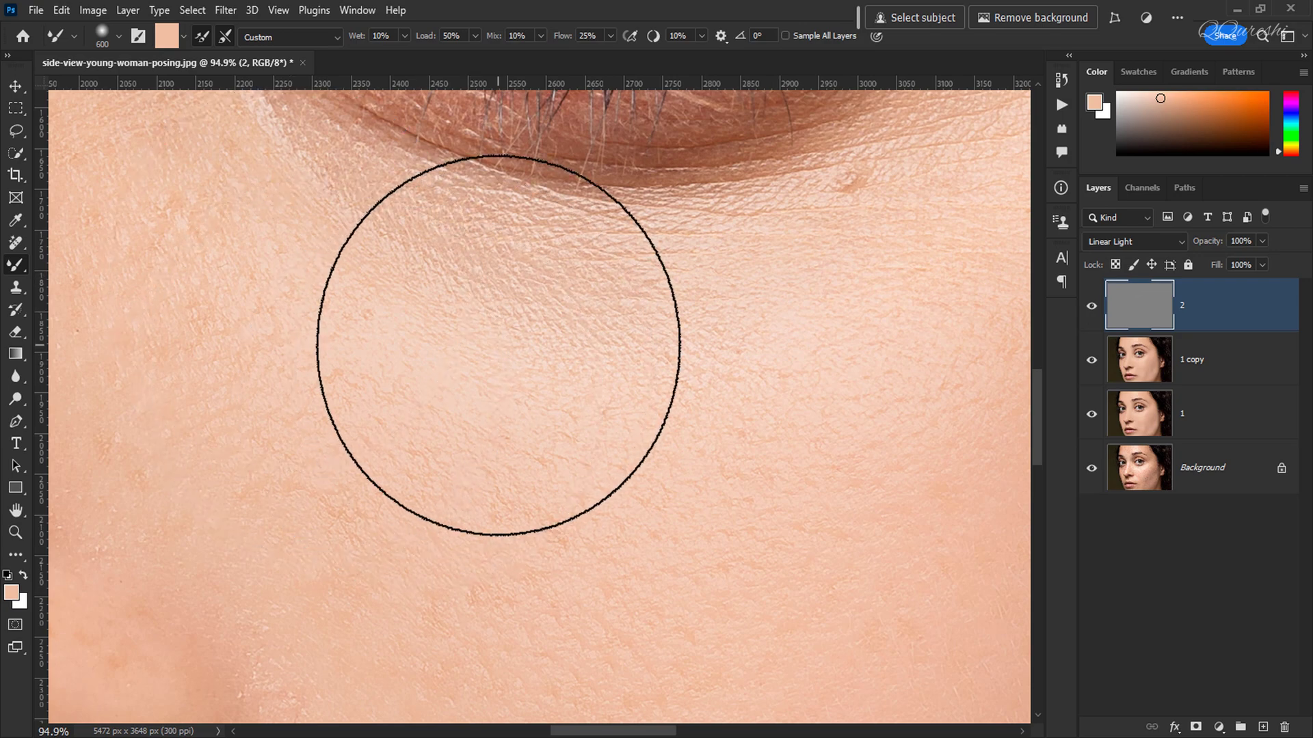
scroll(498, 346, down, 12)
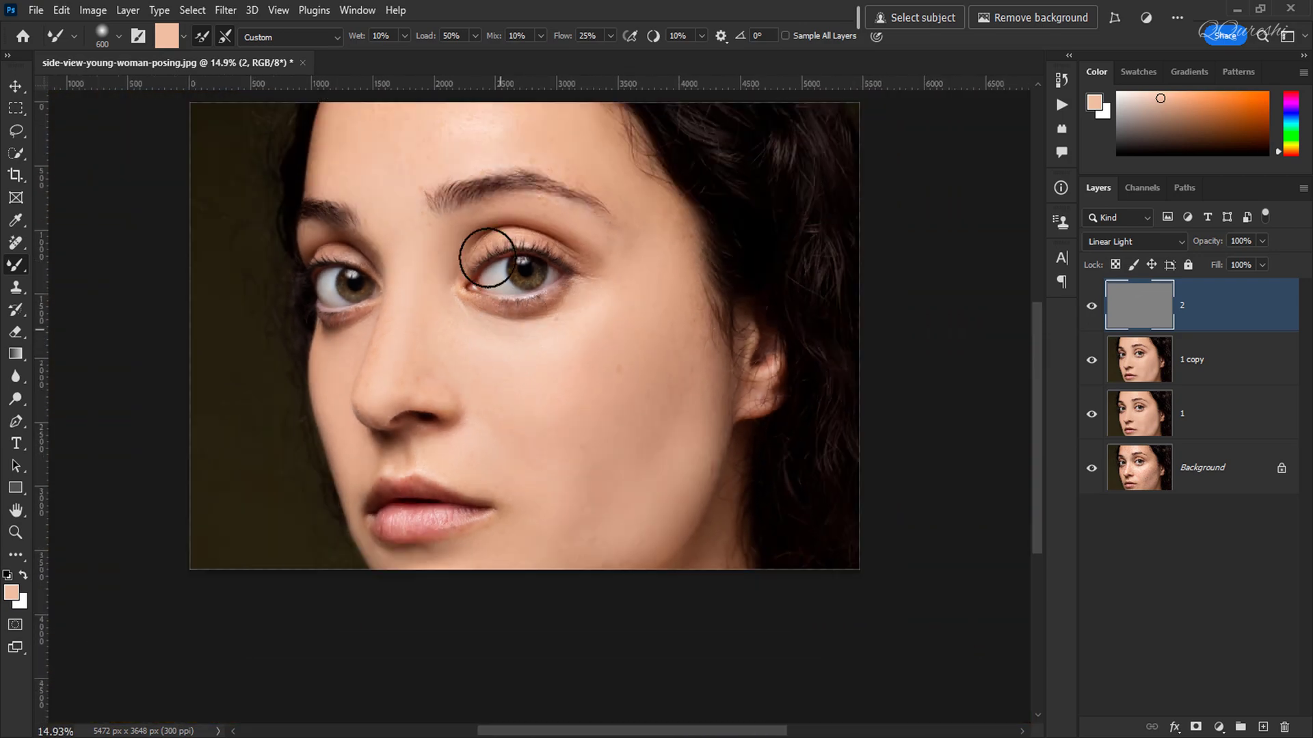
scroll(458, 135, up, 9)
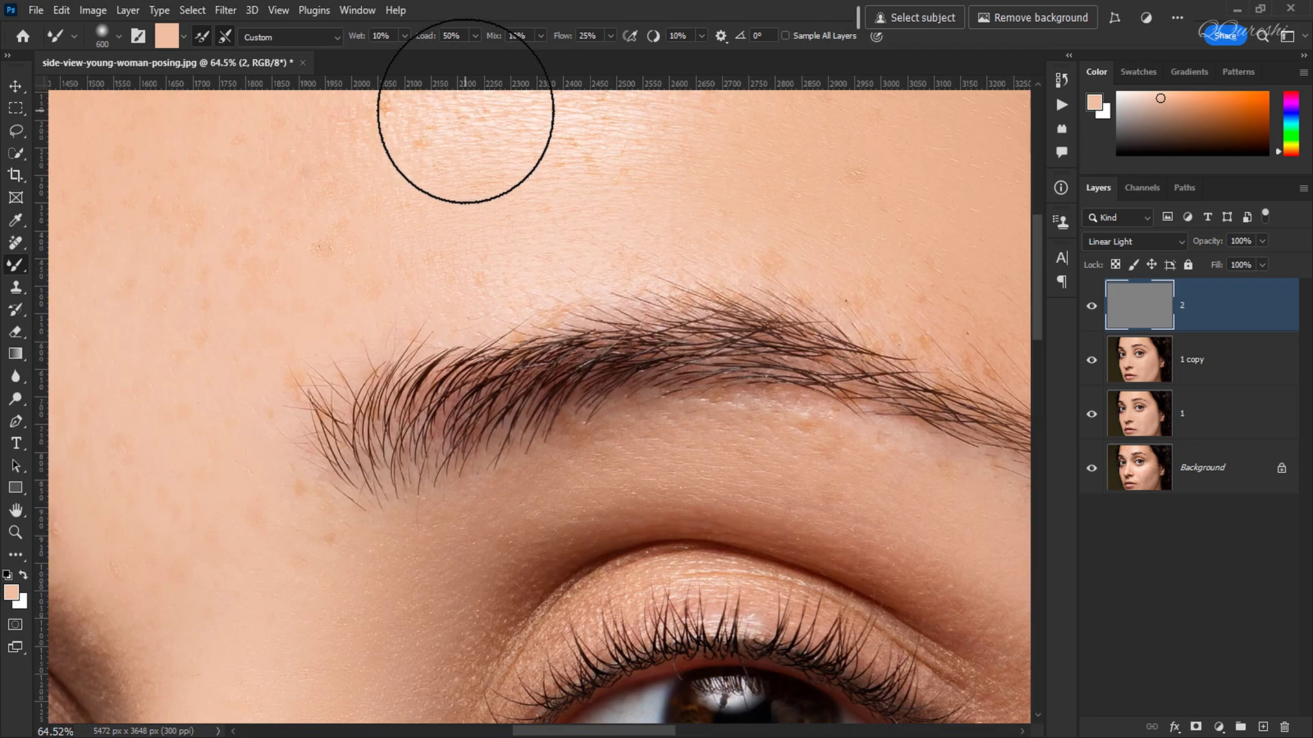
scroll(466, 110, up, 3)
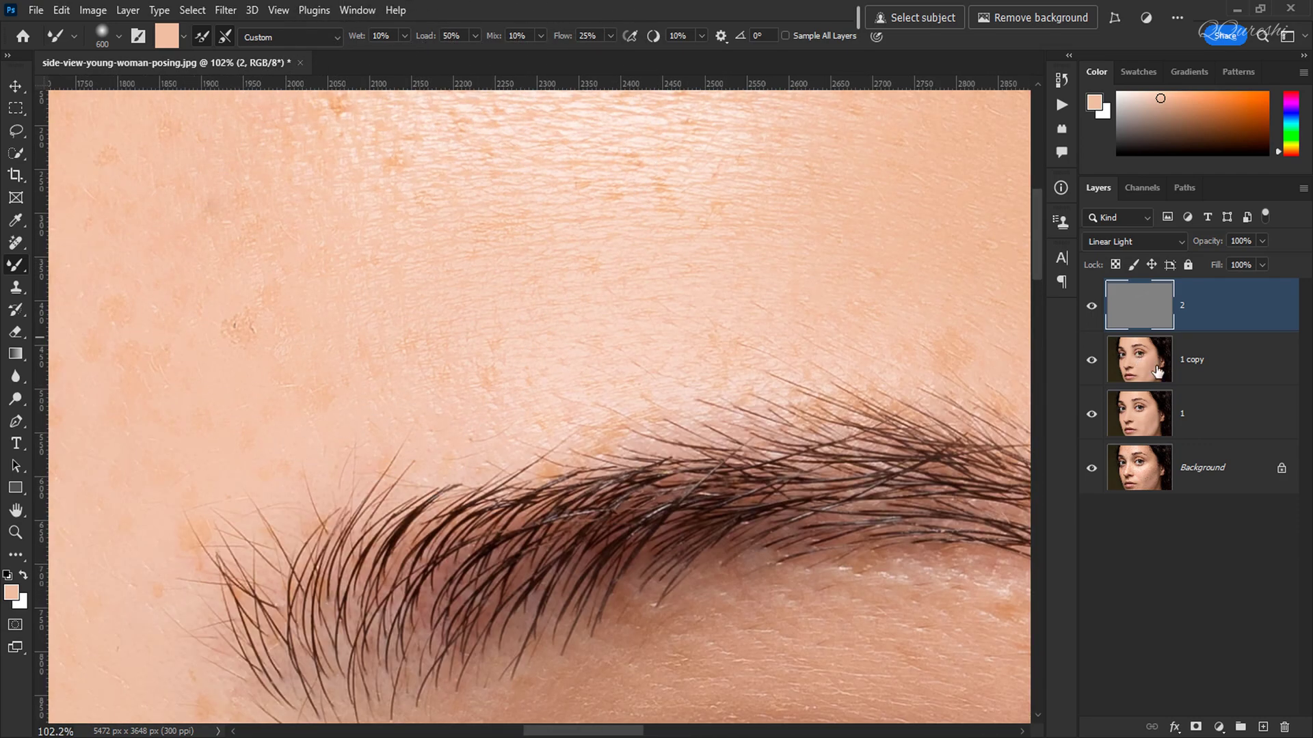
scroll(557, 391, down, 2)
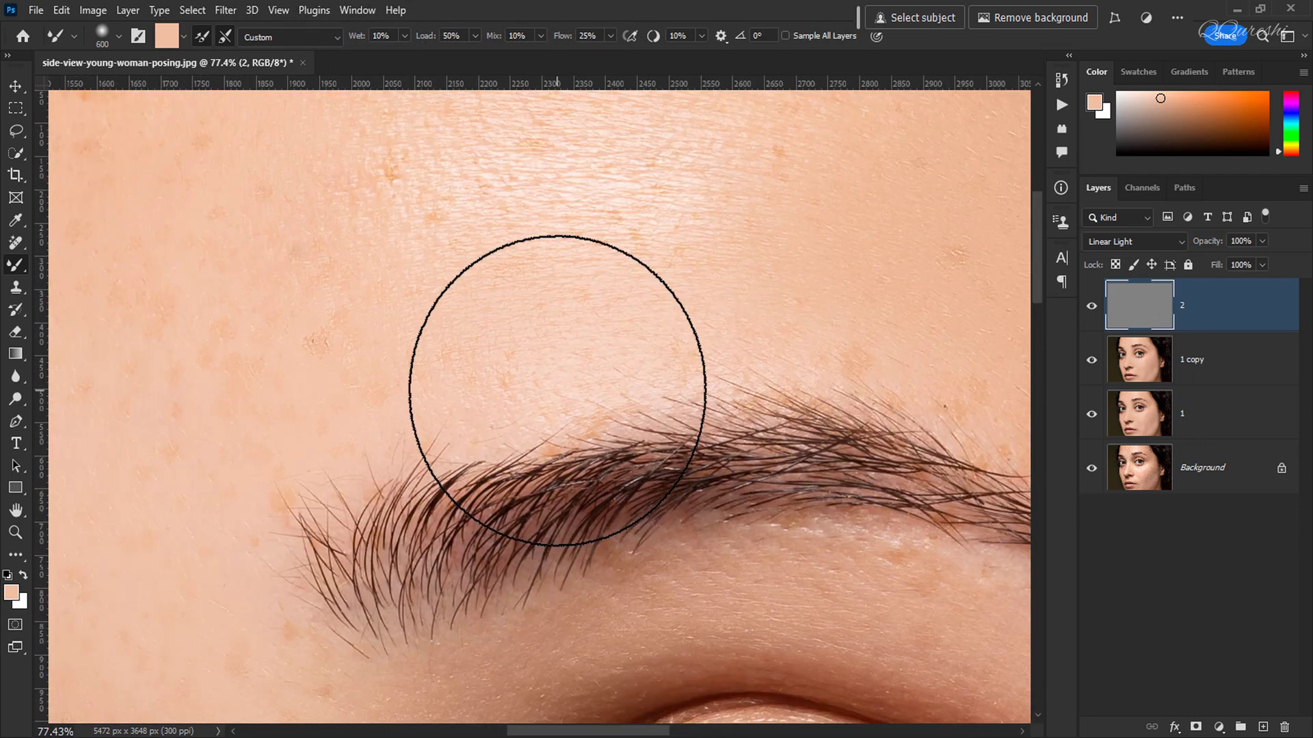
scroll(558, 391, down, 8)
scroll(558, 391, down, 2)
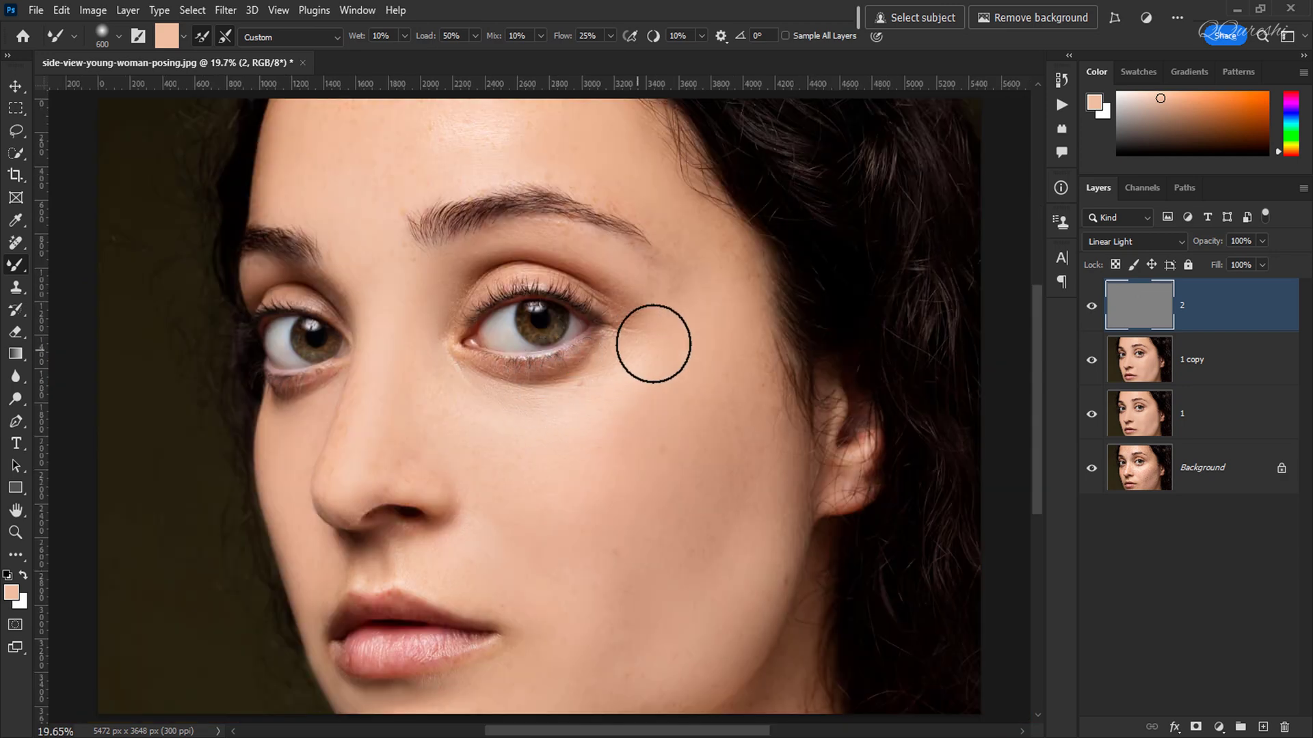
alt+click(1091, 469)
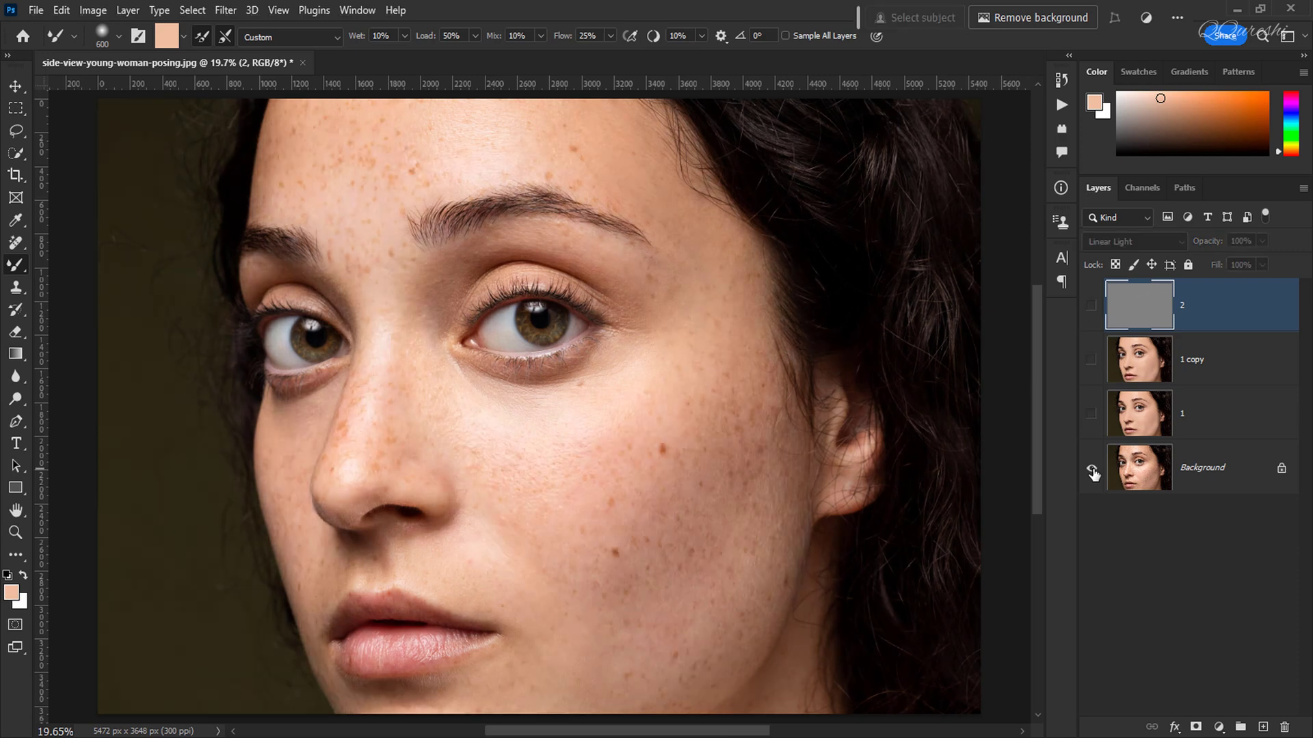
alt+click(1091, 469)
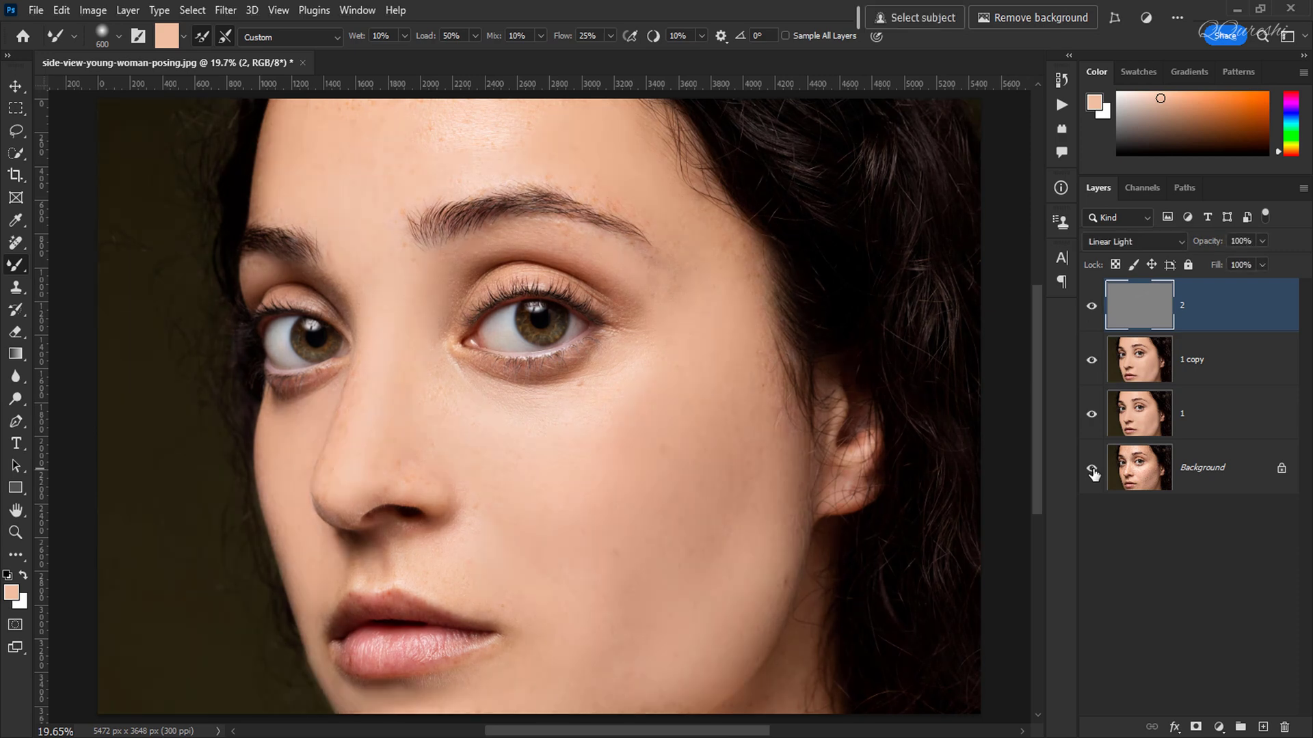